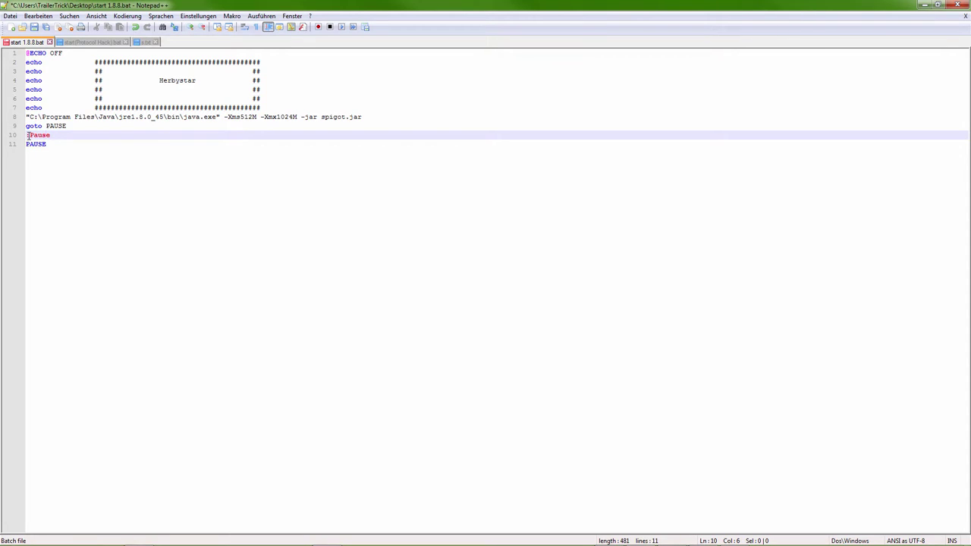
# Review the goto PAUSE, :Pause and PAUSE lines at the end of start 1.8.8.bat and save the file.
pyautogui.doubleClick(32, 137)
pyautogui.click(53, 150)
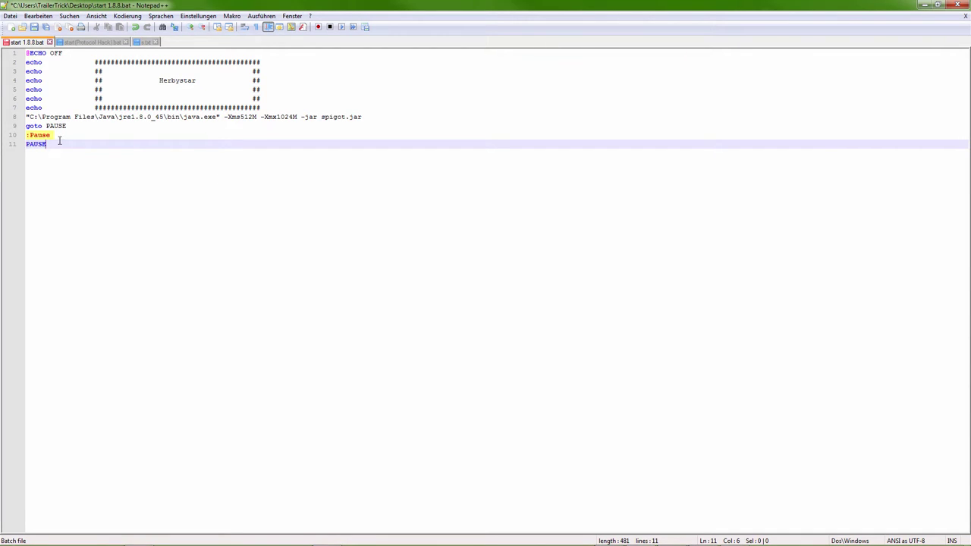
pyautogui.hotkey('shift', 'Up')
pyautogui.hotkey('shift', 'Up')
pyautogui.hotkey('shift', 'Home')
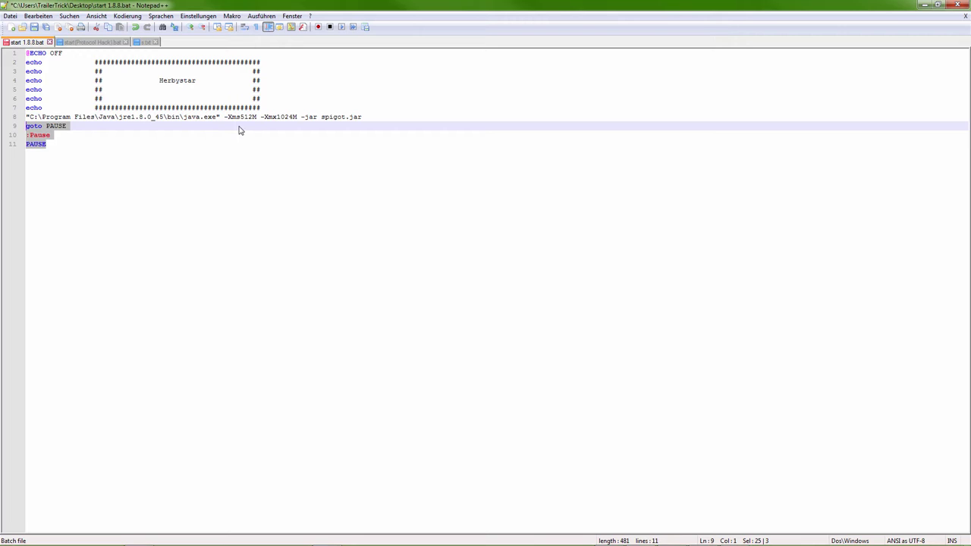
pyautogui.click(203, 131)
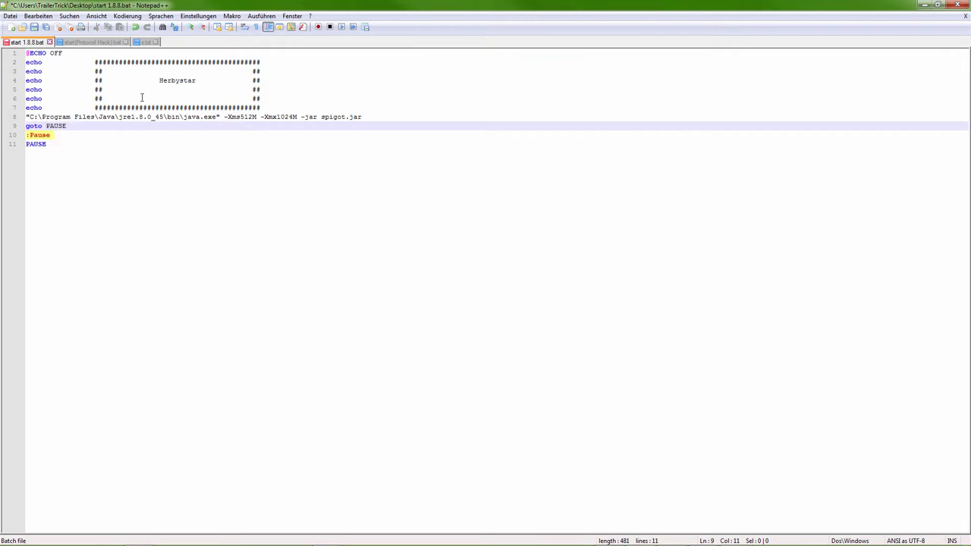
pyautogui.click(34, 27)
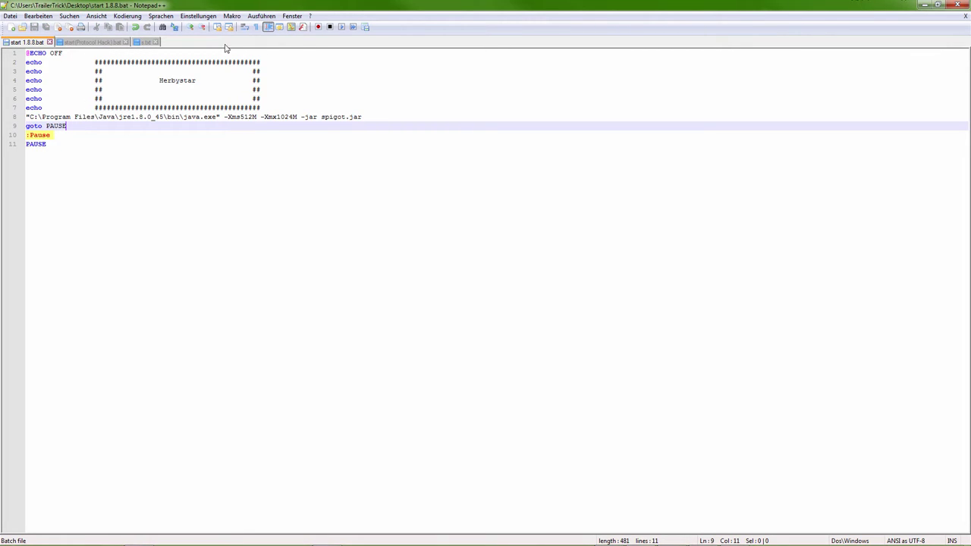
# Save the empty s.txt to the desktop as s.bat with the file type Batch file.
pyautogui.click(145, 42)
pyautogui.click(10, 16)
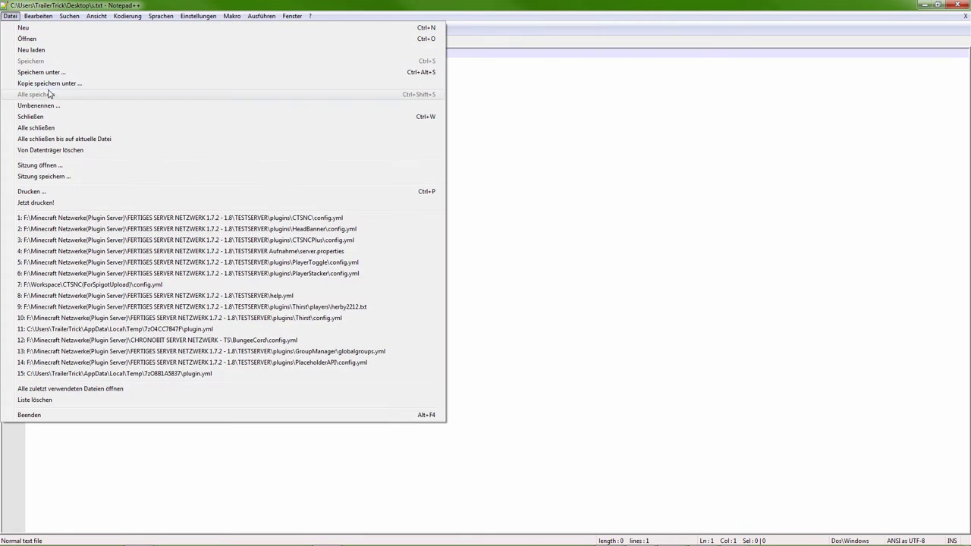
pyautogui.click(540, 176)
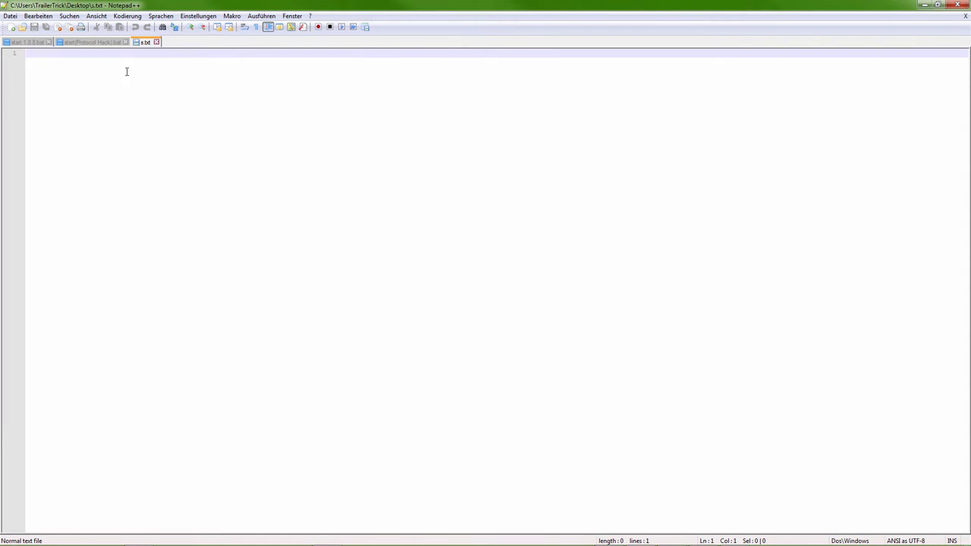
pyautogui.click(10, 16)
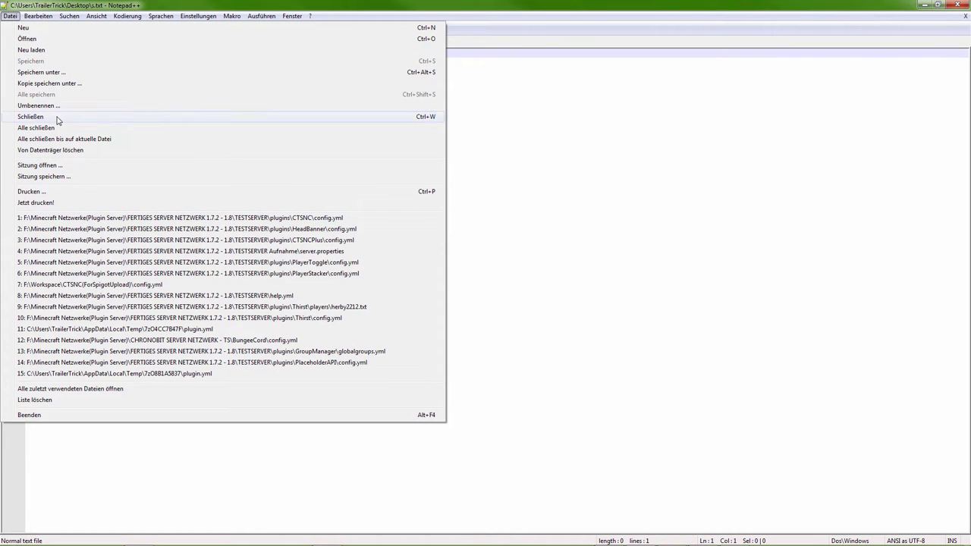
pyautogui.click(61, 72)
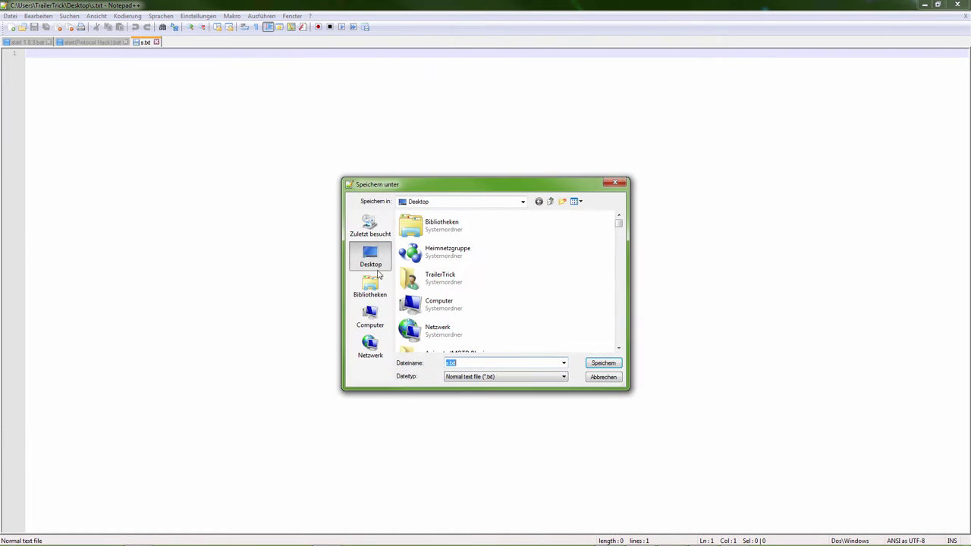
pyautogui.click(473, 377)
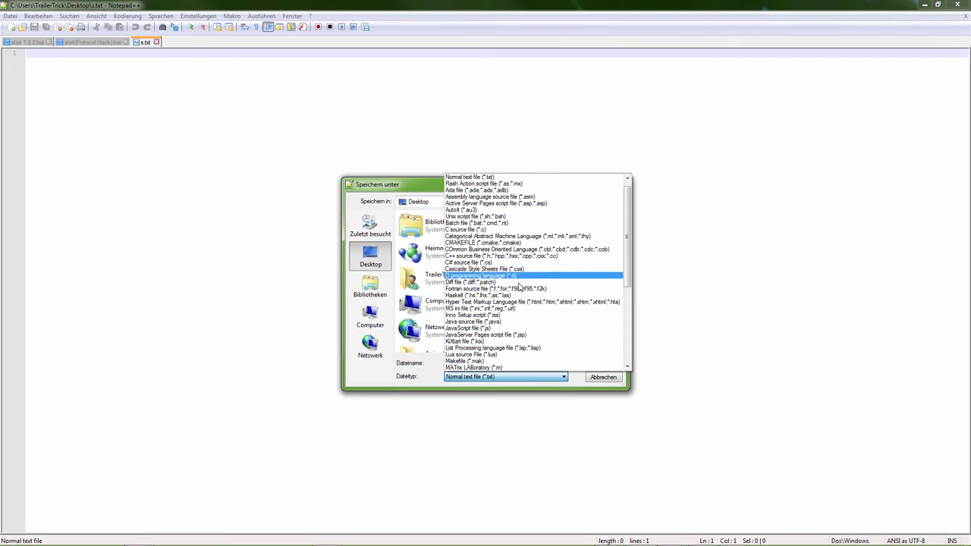
pyautogui.click(418, 383)
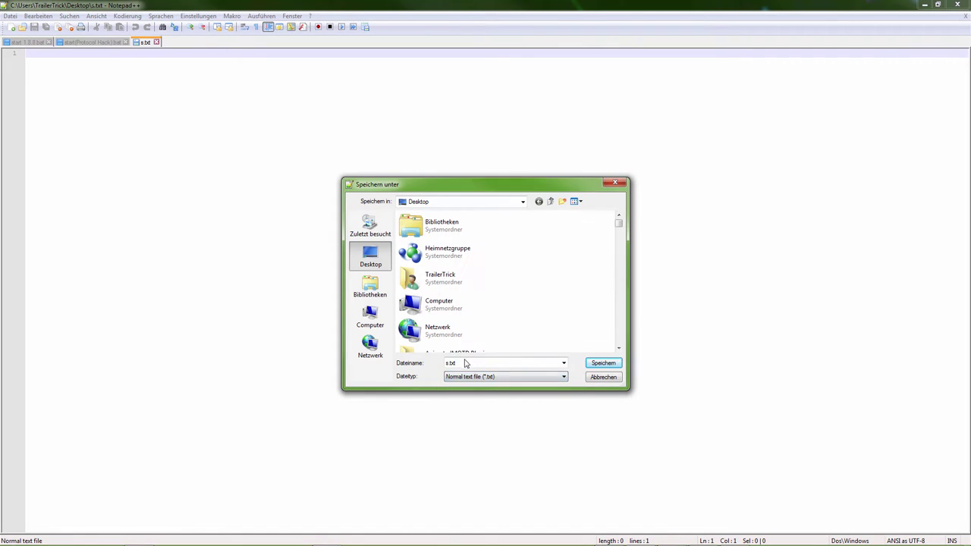
pyautogui.click(466, 362)
pyautogui.doubleClick(458, 365)
pyautogui.write('bat')
pyautogui.click(475, 377)
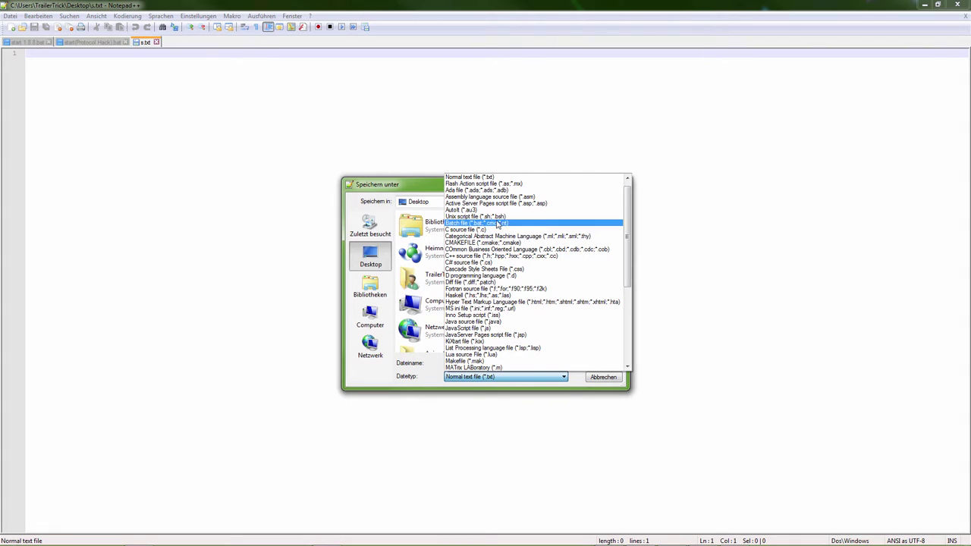
pyautogui.click(505, 225)
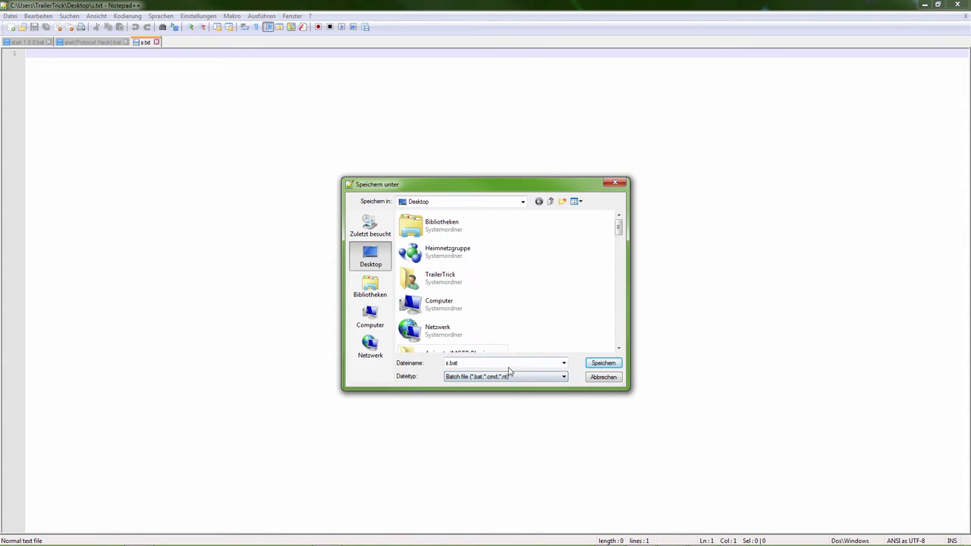
pyautogui.click(606, 365)
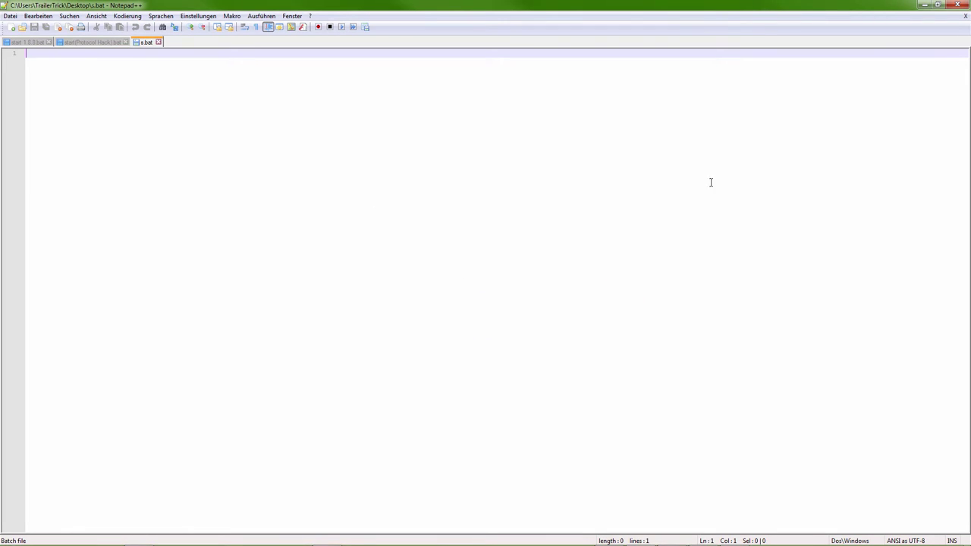
# Close s.bat in the editor, place its desktop icon above the start files and try to run it.
pyautogui.click(158, 42)
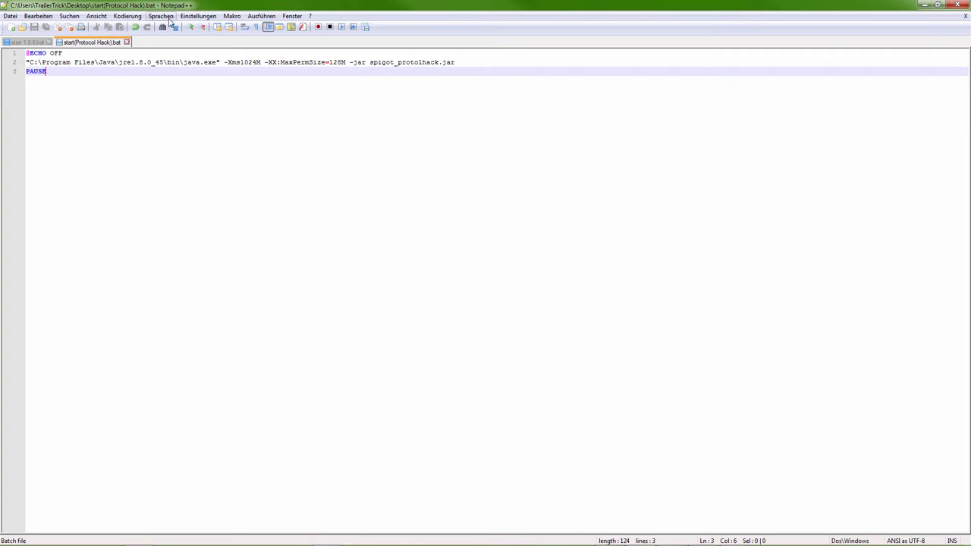
pyautogui.click(925, 5)
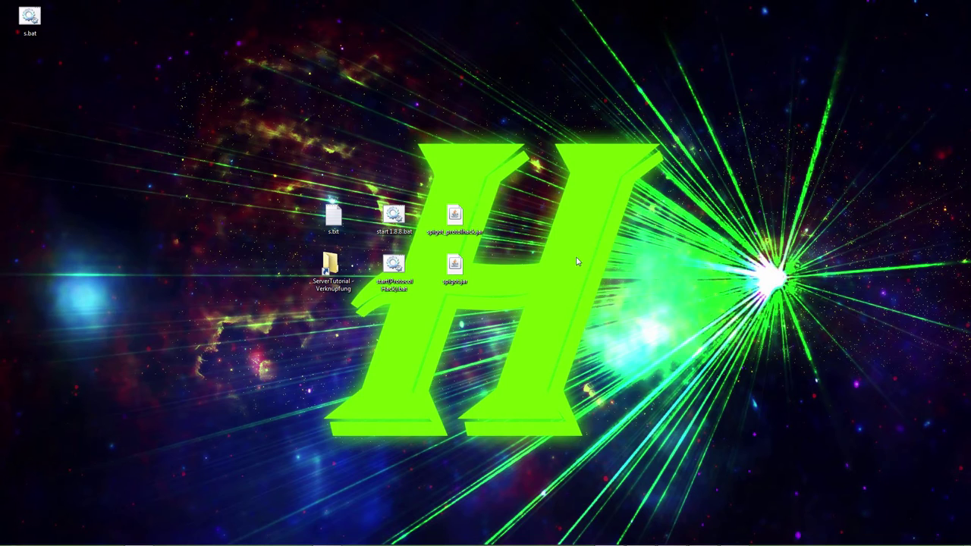
pyautogui.moveTo(30, 19); pyautogui.dragTo(402, 168)
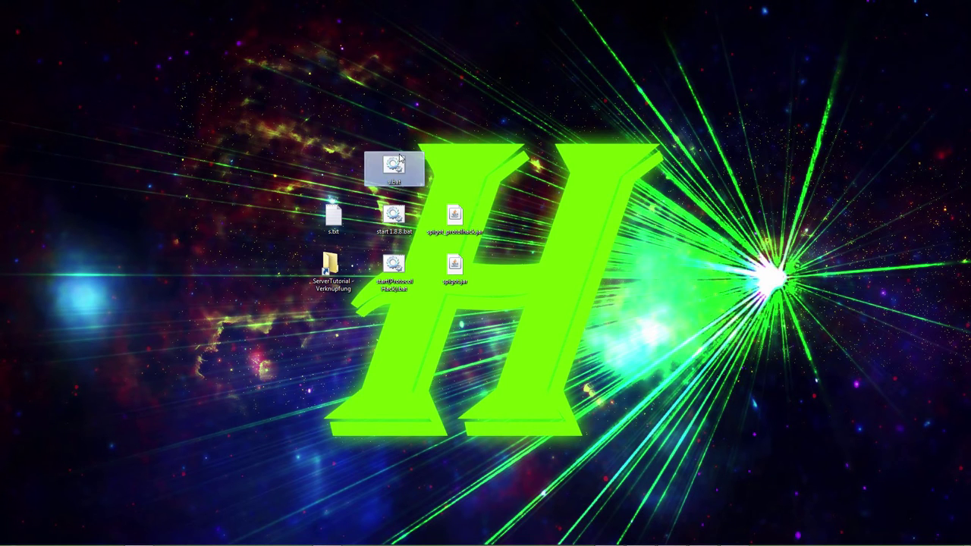
pyautogui.doubleClick(394, 167)
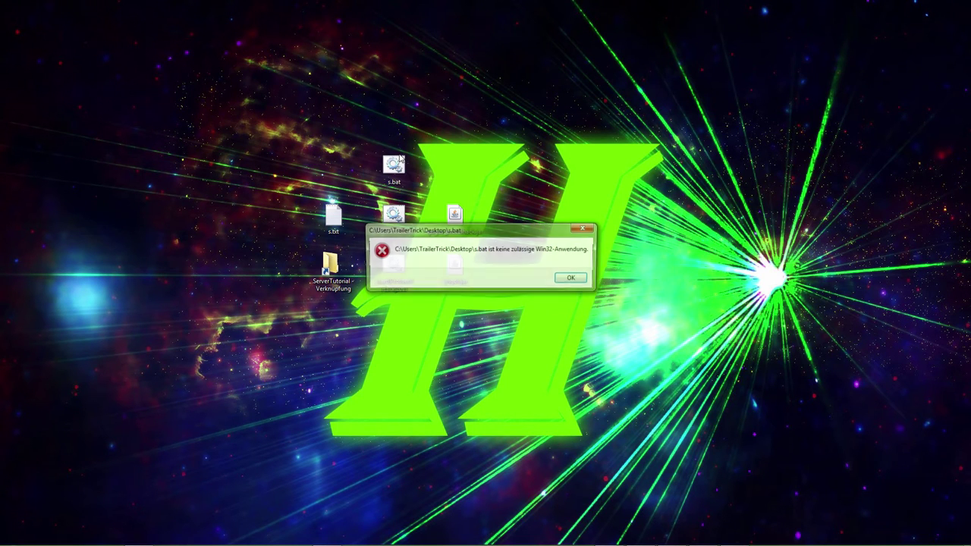
pyautogui.click(574, 280)
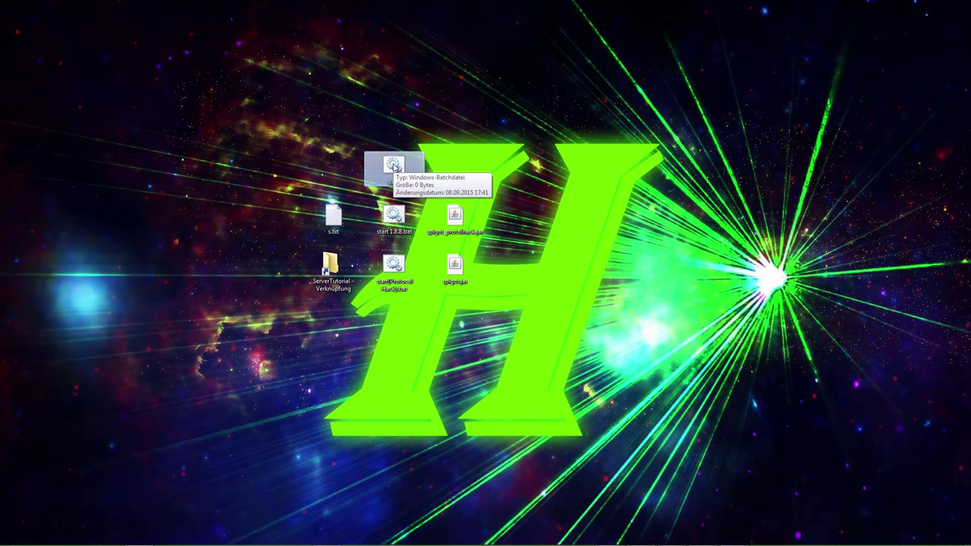
# Open the ServerTutorial folder, narrow its window and place it beside the desktop's start and jar files.
pyautogui.moveTo(394, 166); pyautogui.dragTo(351, 265)
pyautogui.doubleClick(351, 266)
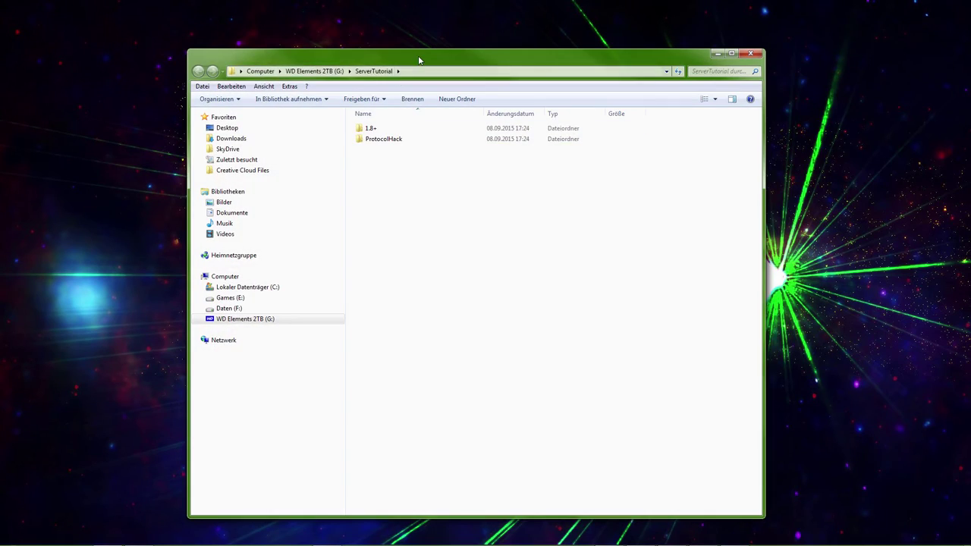
pyautogui.moveTo(419, 59); pyautogui.dragTo(468, 61)
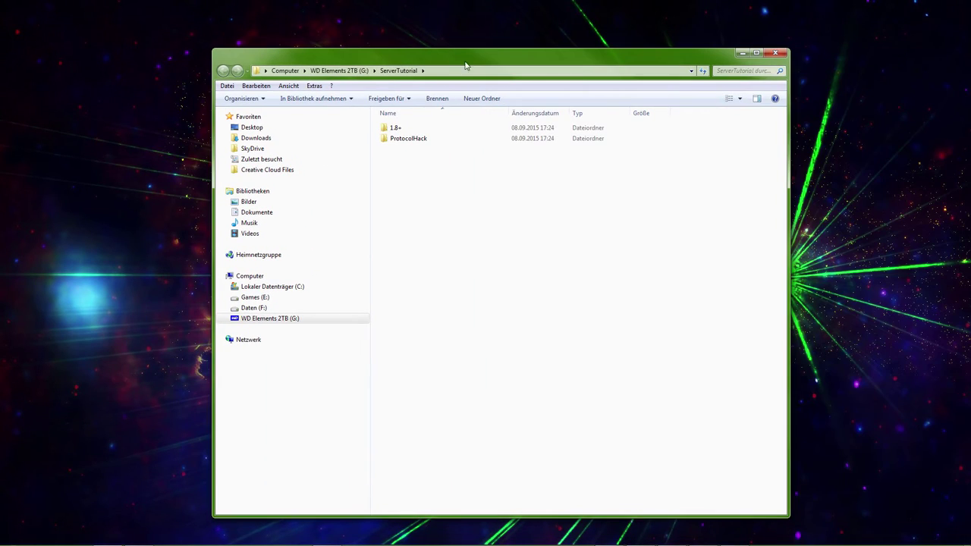
pyautogui.moveTo(779, 176); pyautogui.dragTo(568, 177)
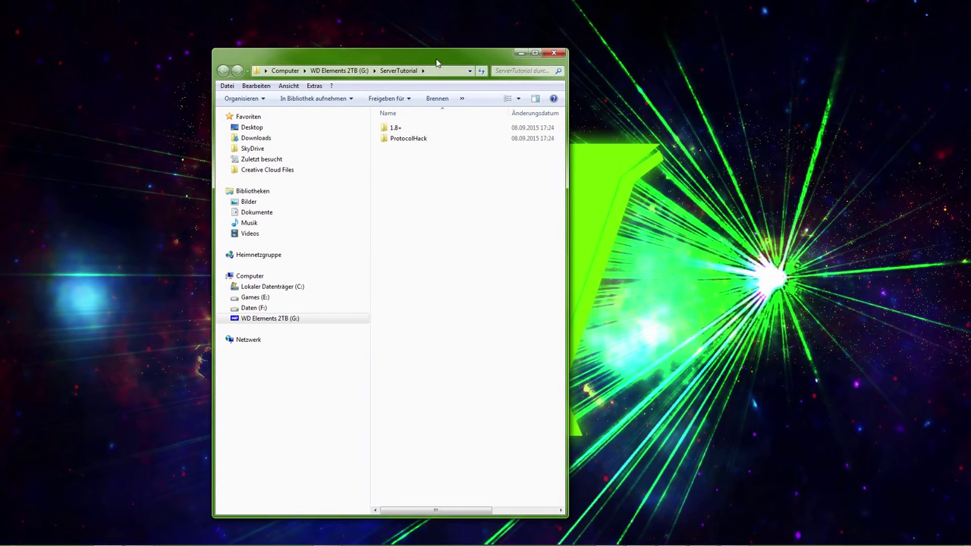
pyautogui.moveTo(440, 65); pyautogui.dragTo(240, 38)
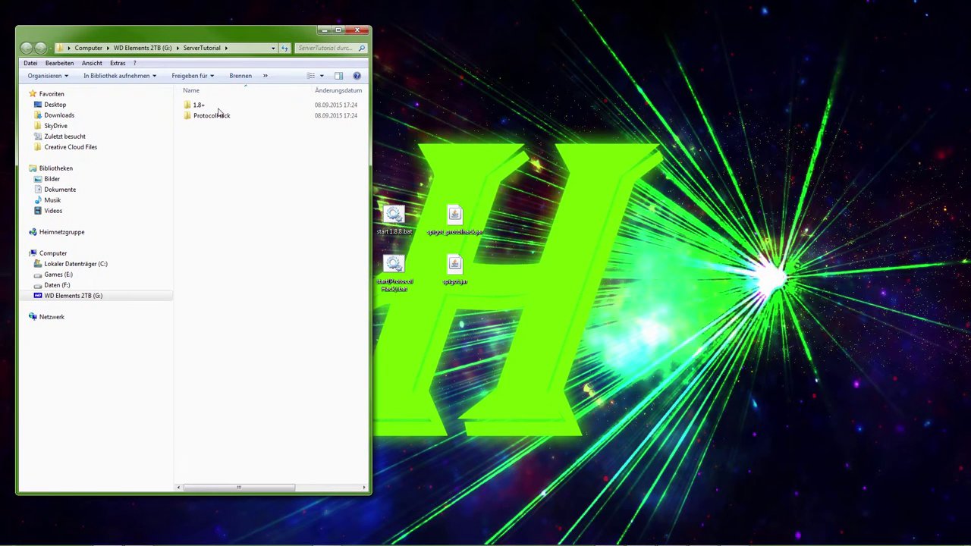
# Copy spigot_protolhack.jar and start(Protocol Hack).bat from the desktop into the ProtocolHack folder.
pyautogui.doubleClick(200, 108)
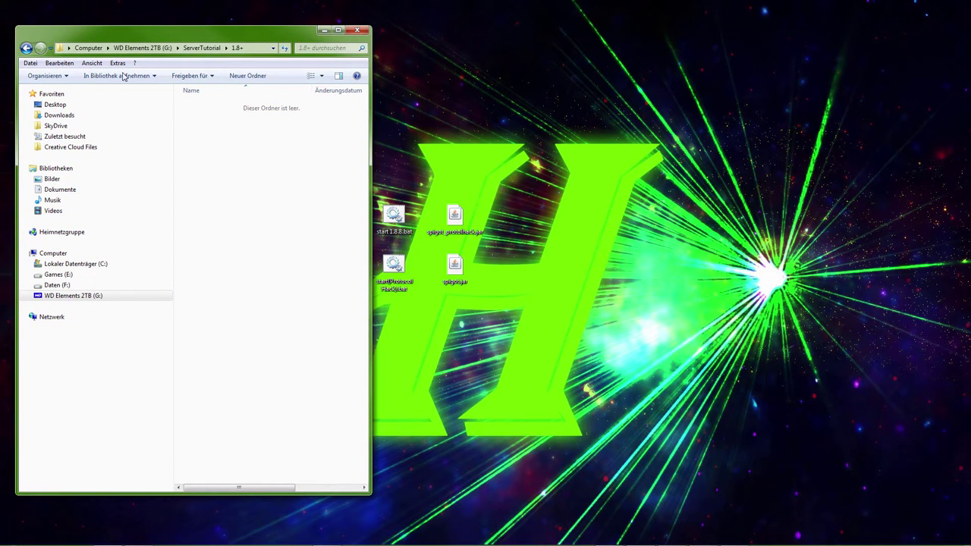
pyautogui.press('BackSpace')
pyautogui.doubleClick(214, 117)
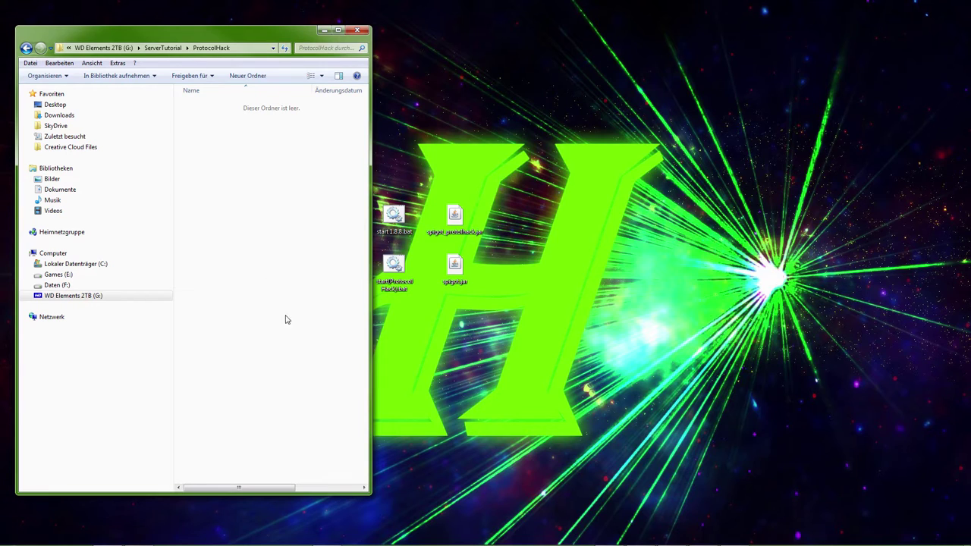
pyautogui.moveTo(466, 231); pyautogui.dragTo(246, 354)
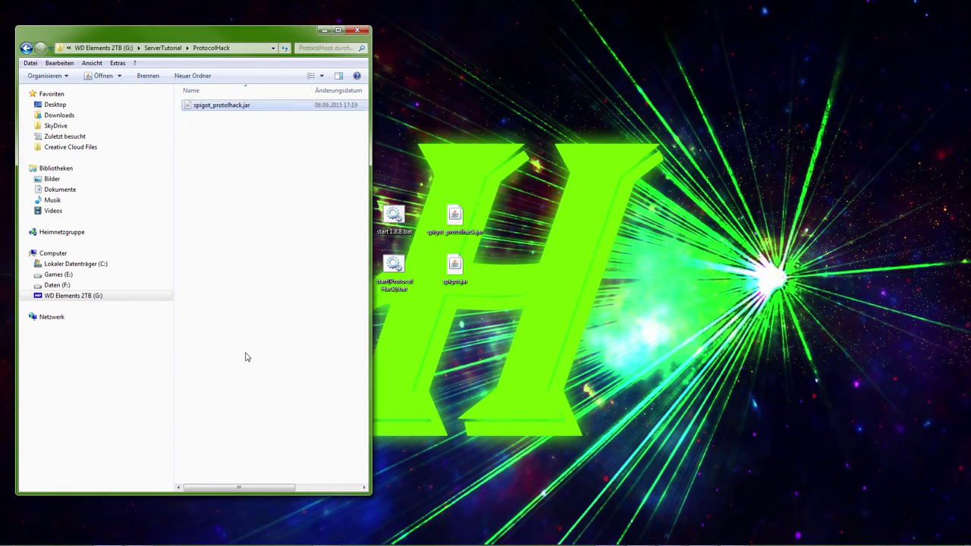
pyautogui.moveTo(397, 272); pyautogui.dragTo(238, 273)
# Run start(Protocol Hack).bat from the ProtocolHack folder, read through the server's console output and end the console session.
pyautogui.doubleClick(236, 116)
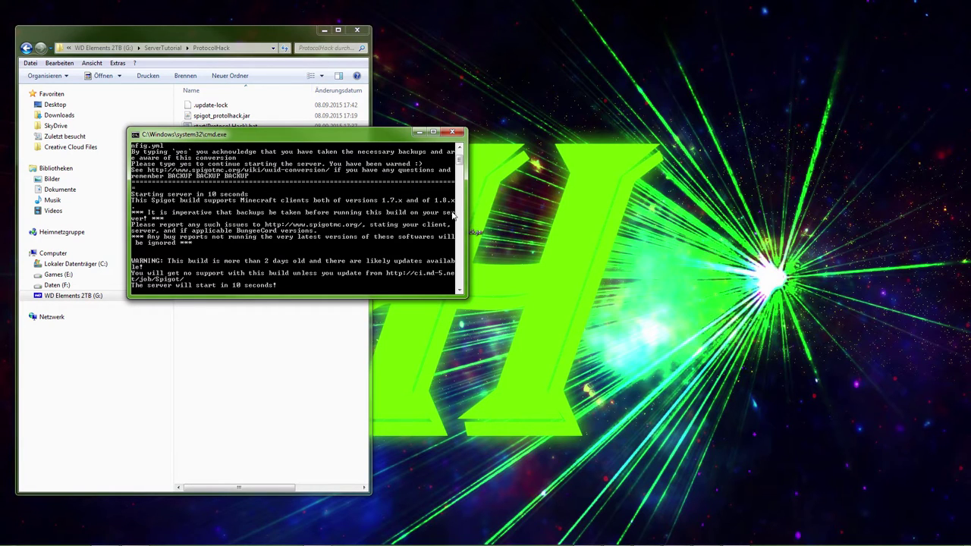
pyautogui.moveTo(459, 169); pyautogui.dragTo(462, 158)
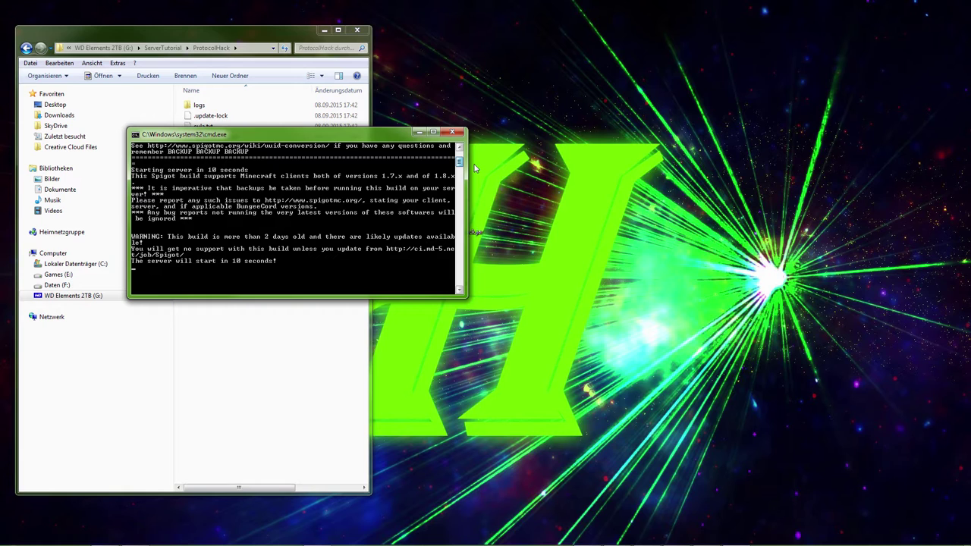
pyautogui.scroll(-3, 476, 168)
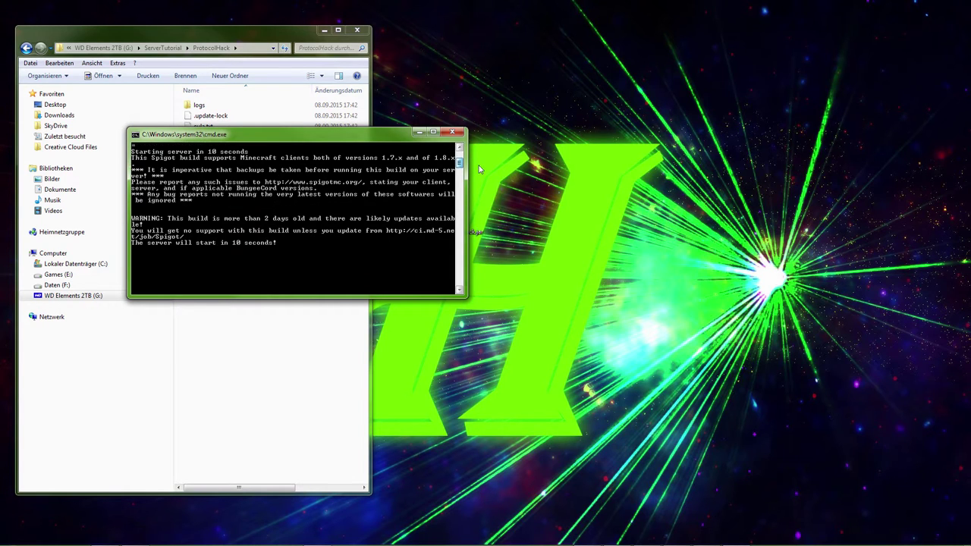
pyautogui.scroll(-2, 482, 171)
pyautogui.scroll(3, 485, 170)
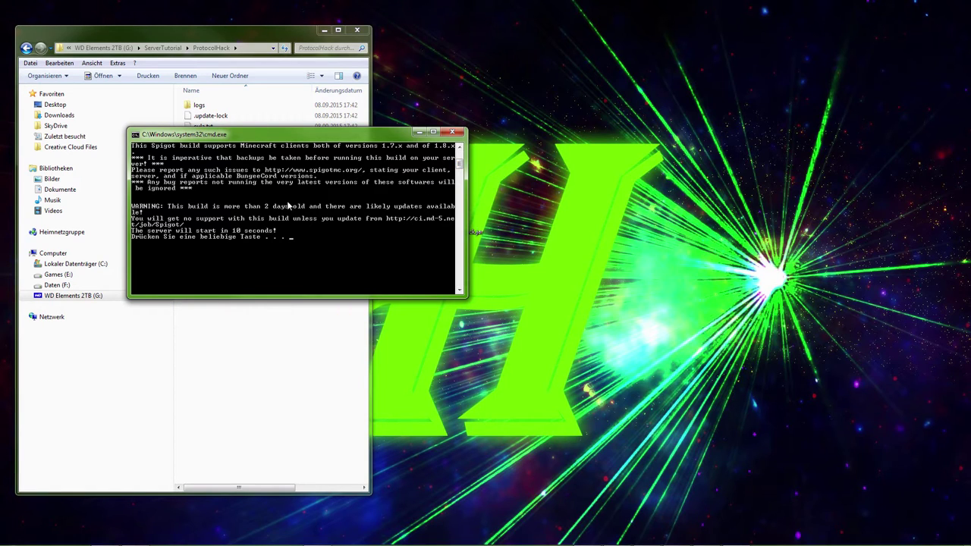
pyautogui.press('space')
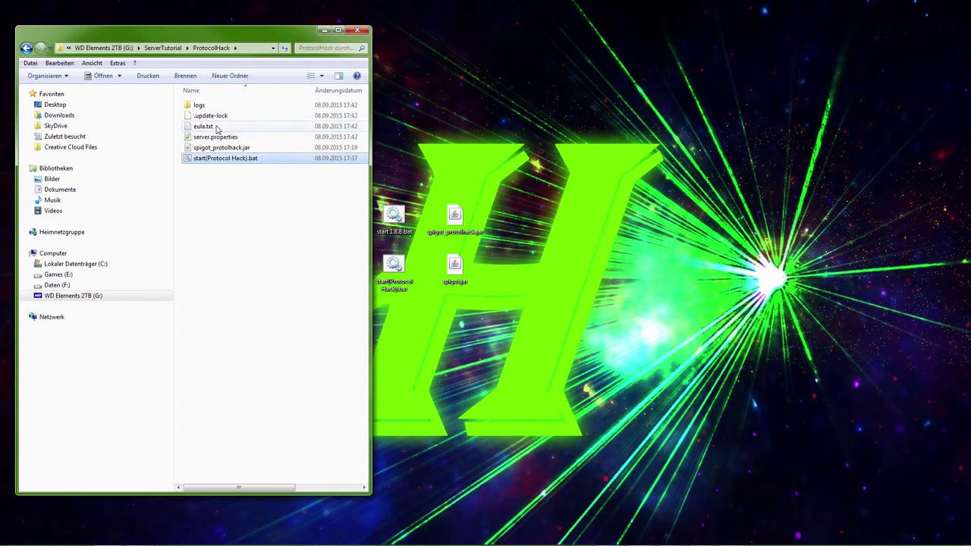
# Set eula to true in the ProtocolHack folder's eula.txt, save the file and highlight its EULA agreement line.
pyautogui.click(338, 29)
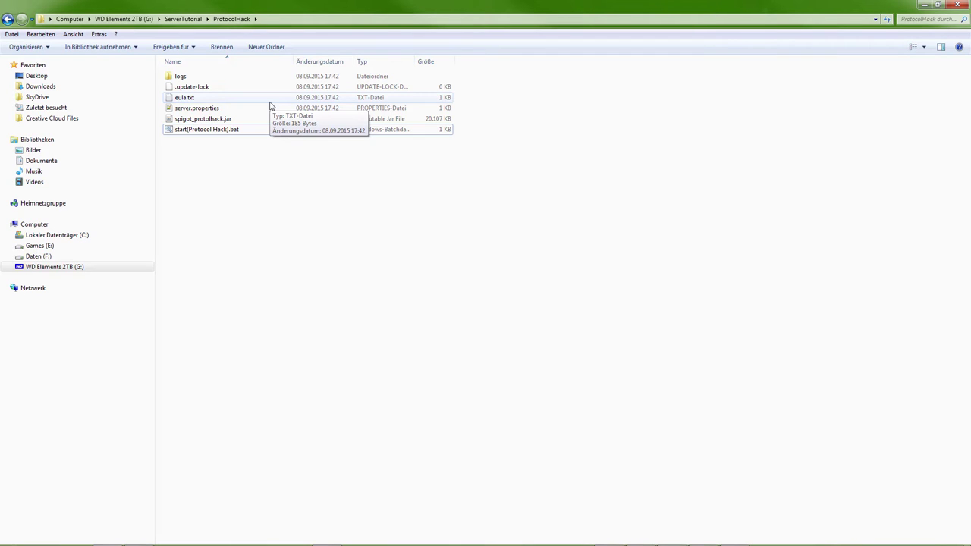
pyautogui.doubleClick(270, 104)
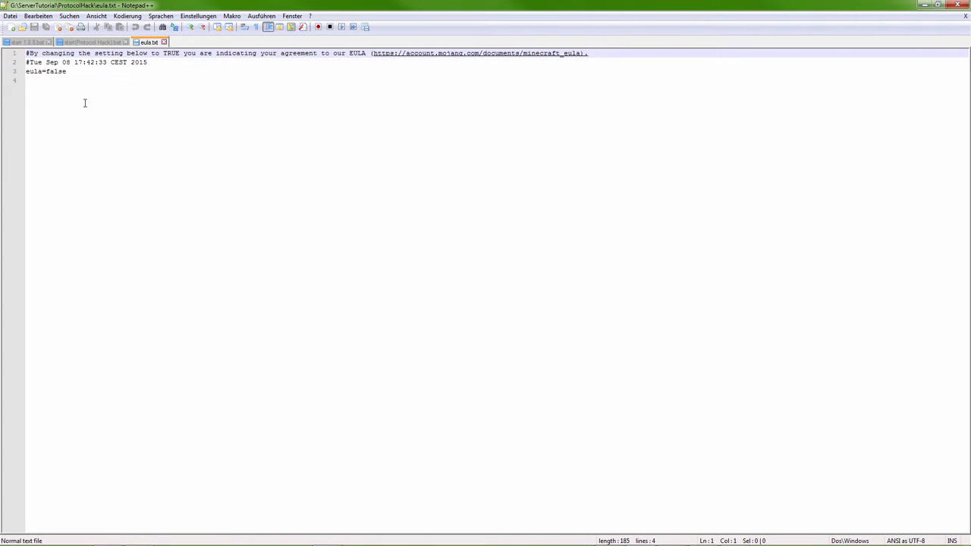
pyautogui.doubleClick(48, 70)
pyautogui.write('true')
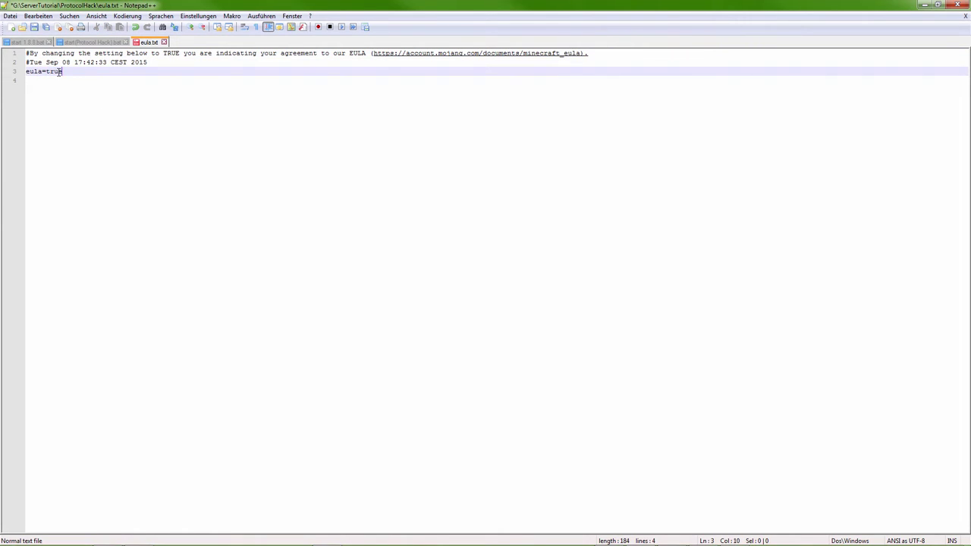
pyautogui.hotkey('ctrl', 's')
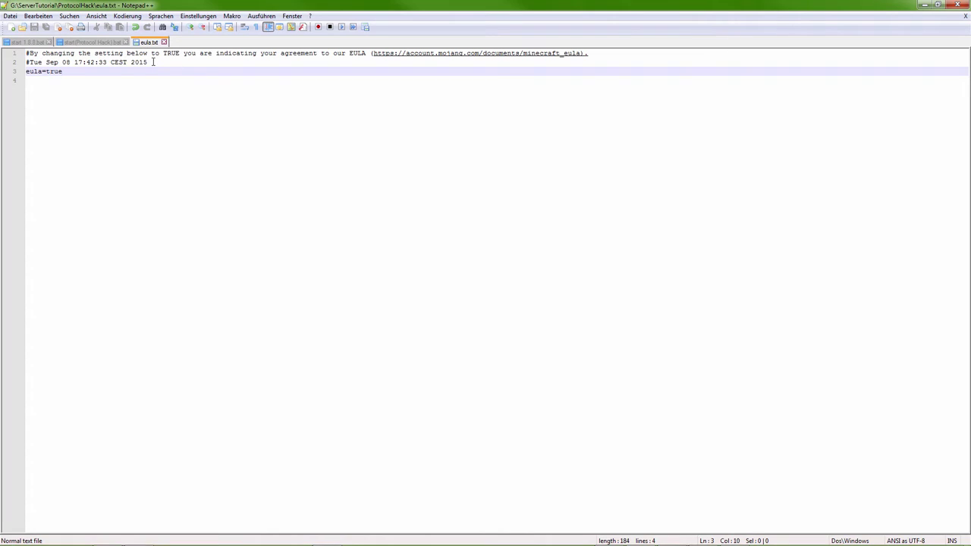
pyautogui.moveTo(154, 62); pyautogui.dragTo(617, 53)
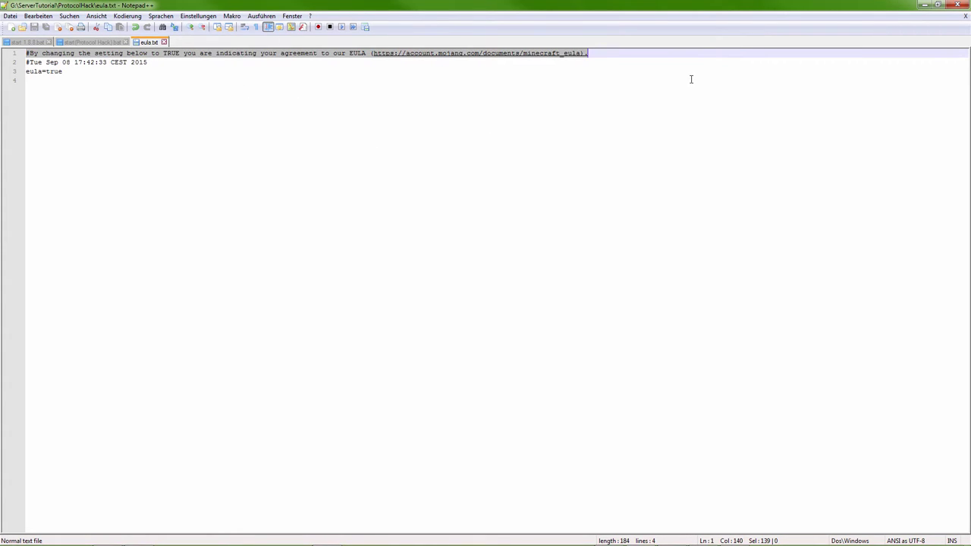
# Close eula.txt and run start(Protocol Hack).bat from the ProtocolHack folder.
pyautogui.click(164, 42)
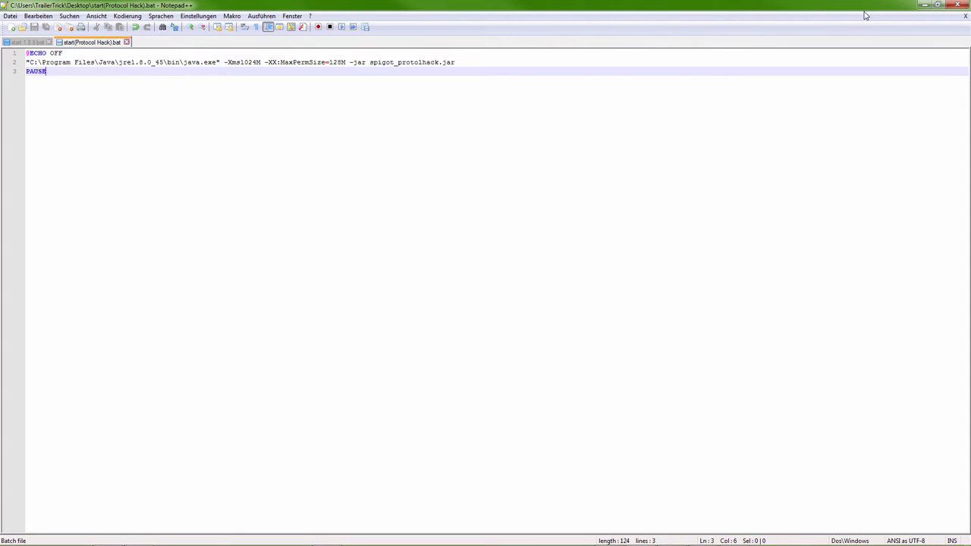
pyautogui.click(925, 5)
pyautogui.doubleClick(218, 130)
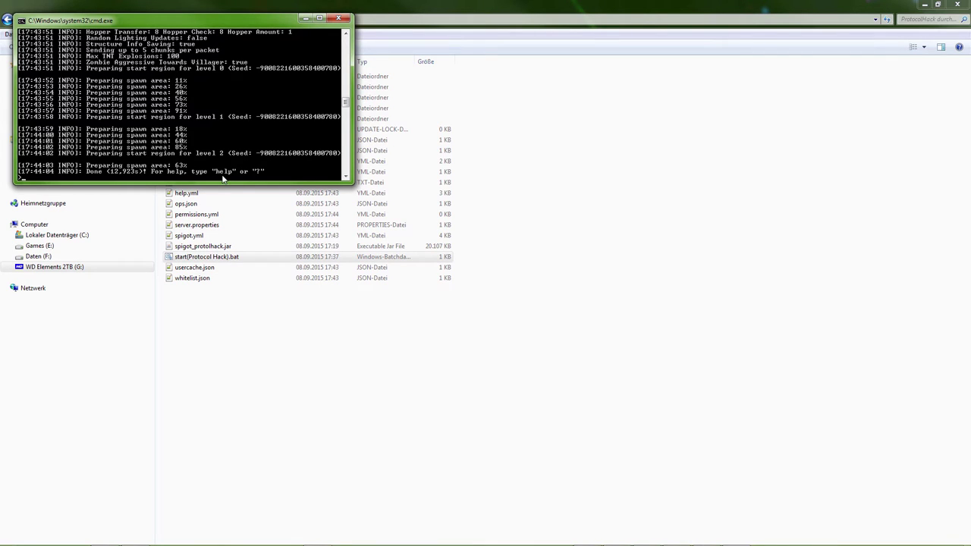
# Stop the running ProtocolHack server with the stop console command.
pyautogui.write('ds')
pyautogui.press('BackSpace')
pyautogui.write('stop')
pyautogui.press('Return')
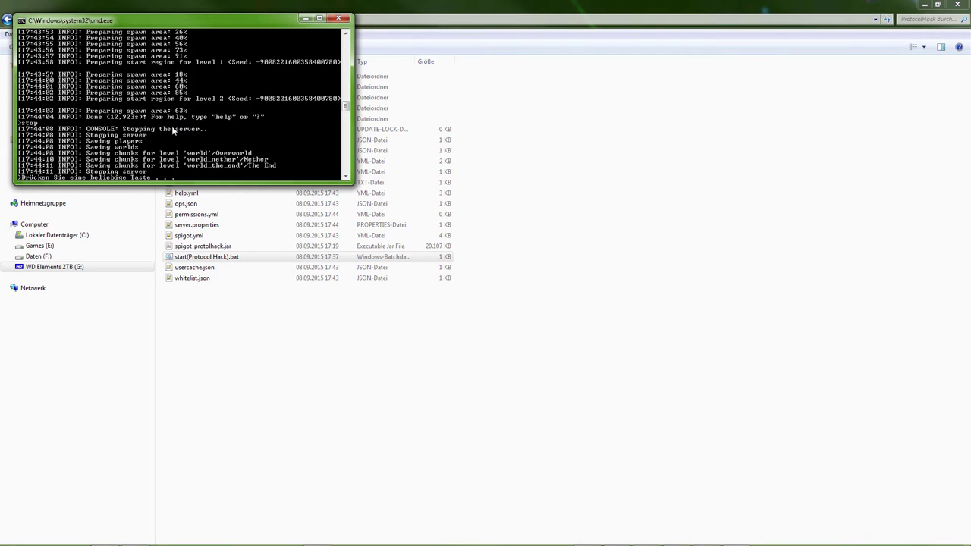
# Look inside the generated plugins and world folders and return to the ProtocolHack folder.
pyautogui.doubleClick(195, 87)
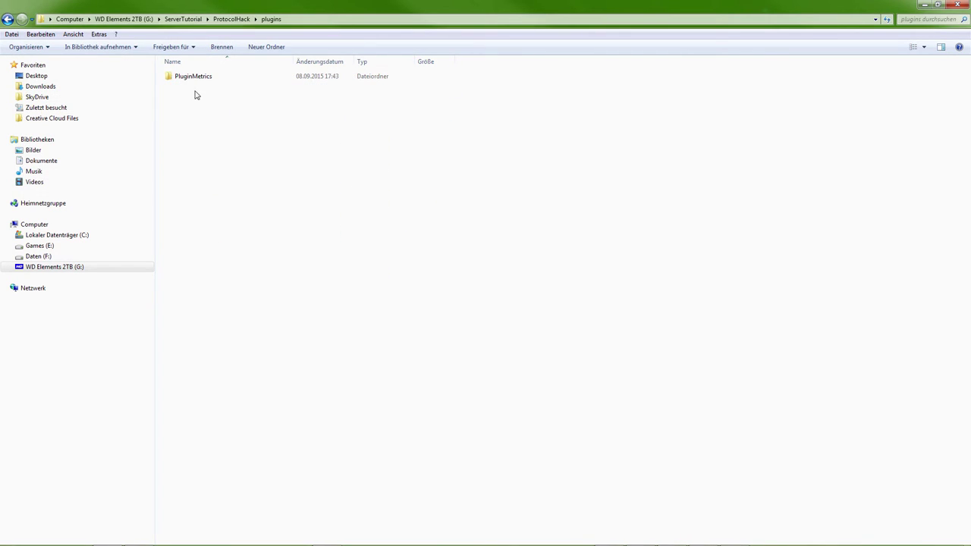
pyautogui.press('BackSpace')
pyautogui.doubleClick(183, 97)
pyautogui.press('BackSpace')
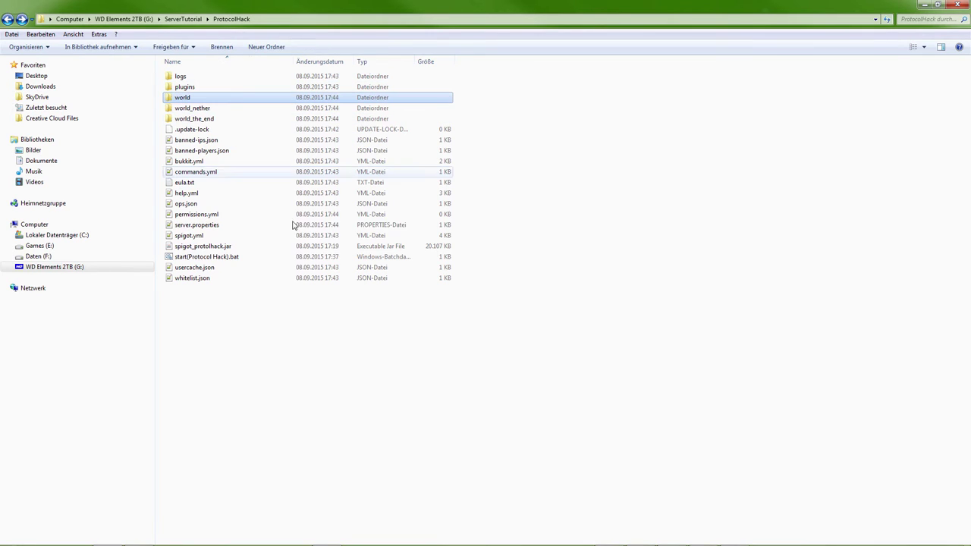
# Open server.properties from the ProtocolHack folder, look through its settings and close the file without changes.
pyautogui.doubleClick(216, 227)
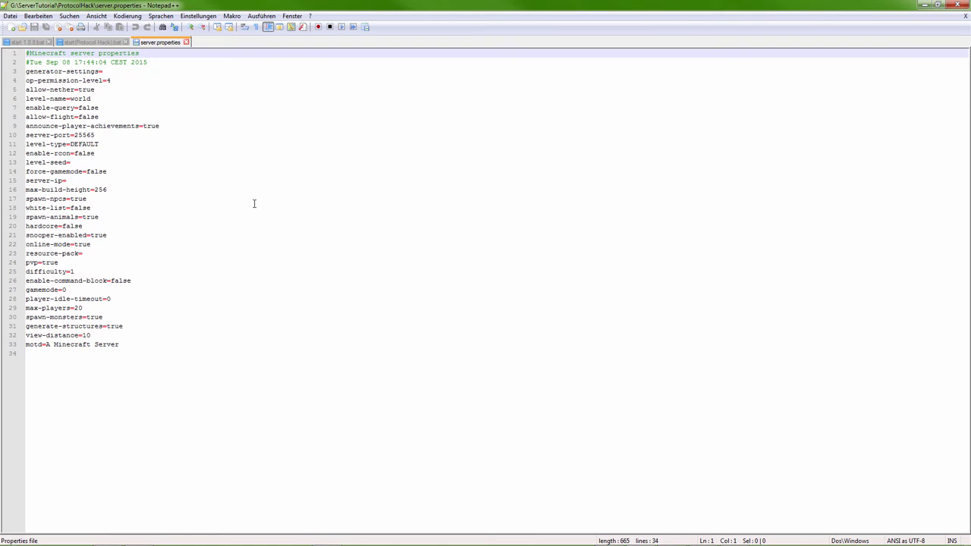
pyautogui.click(221, 109)
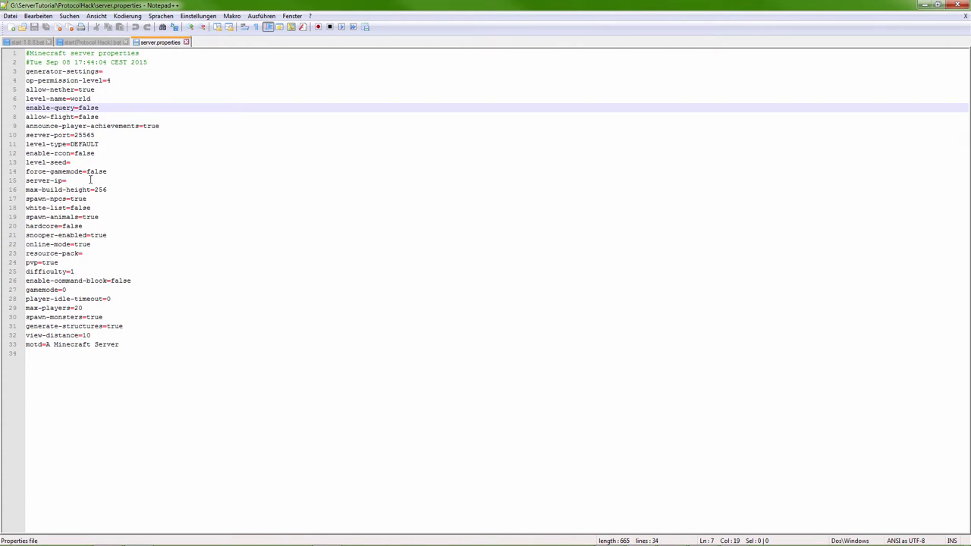
pyautogui.moveTo(141, 351); pyautogui.dragTo(19, 97)
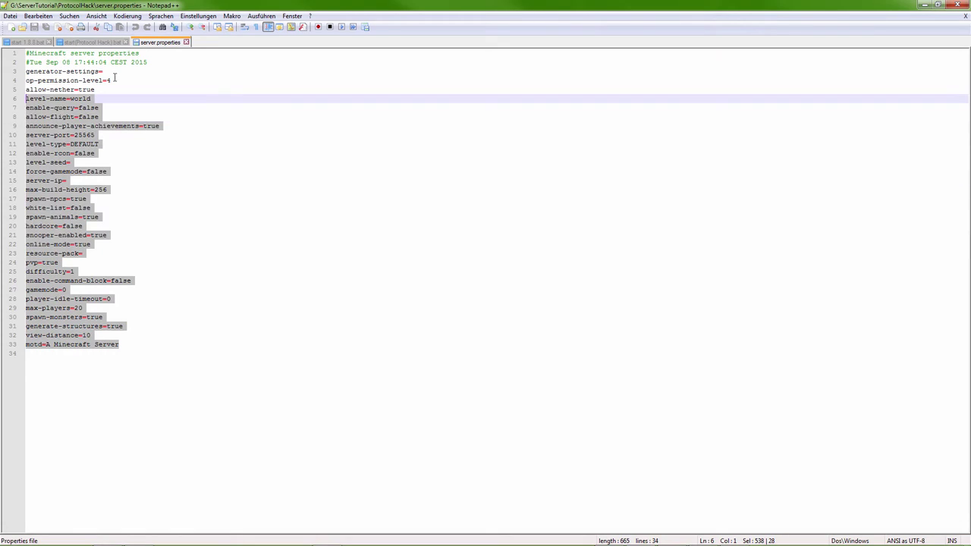
pyautogui.click(186, 43)
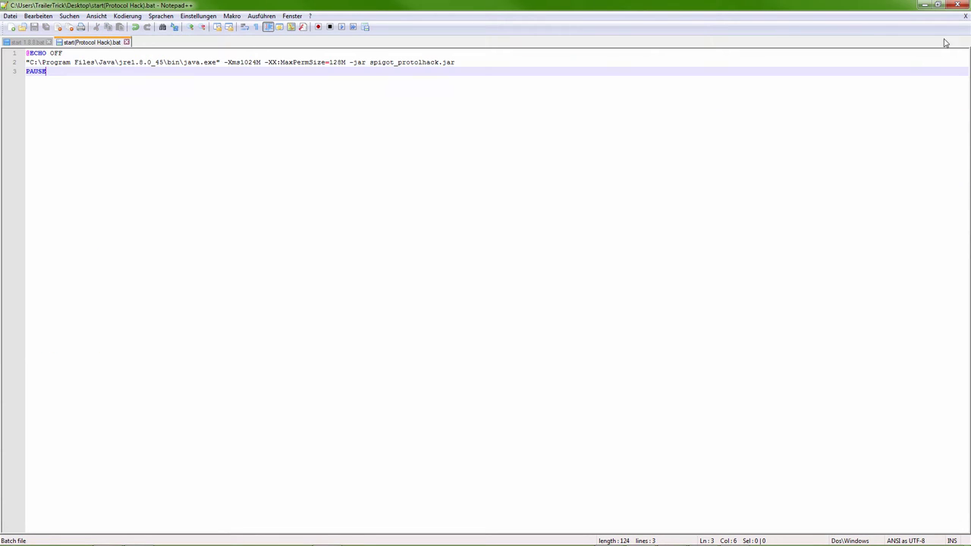
pyautogui.click(946, 5)
# Start the ProtocolHack server again from its batch file and join localhost by Direct Connect in Minecraft.
pyautogui.doubleClick(225, 257)
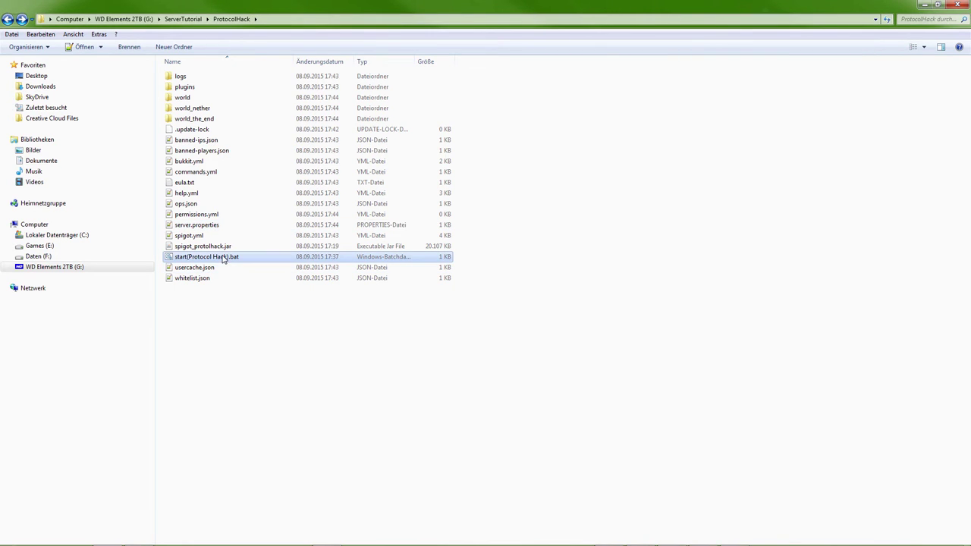
pyautogui.click(401, 293)
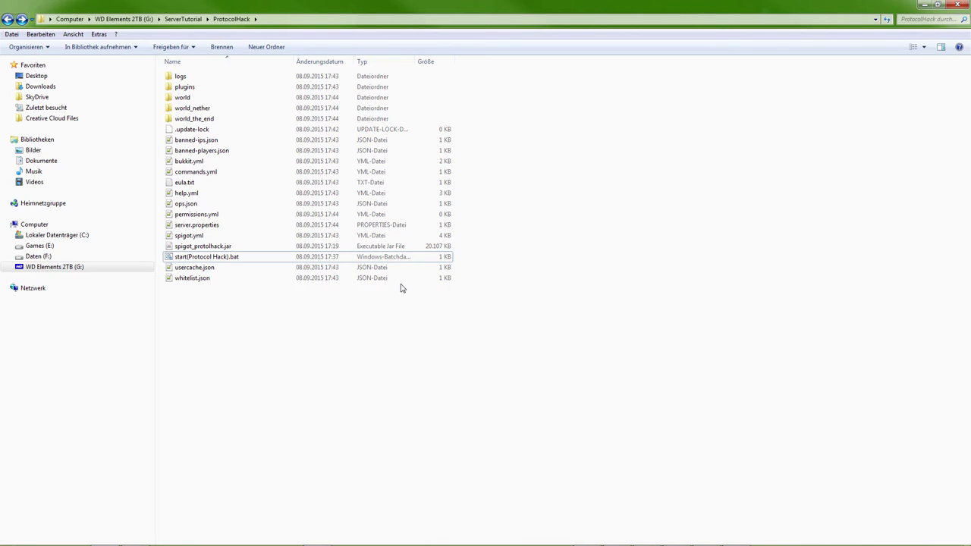
pyautogui.moveTo(706, 538)
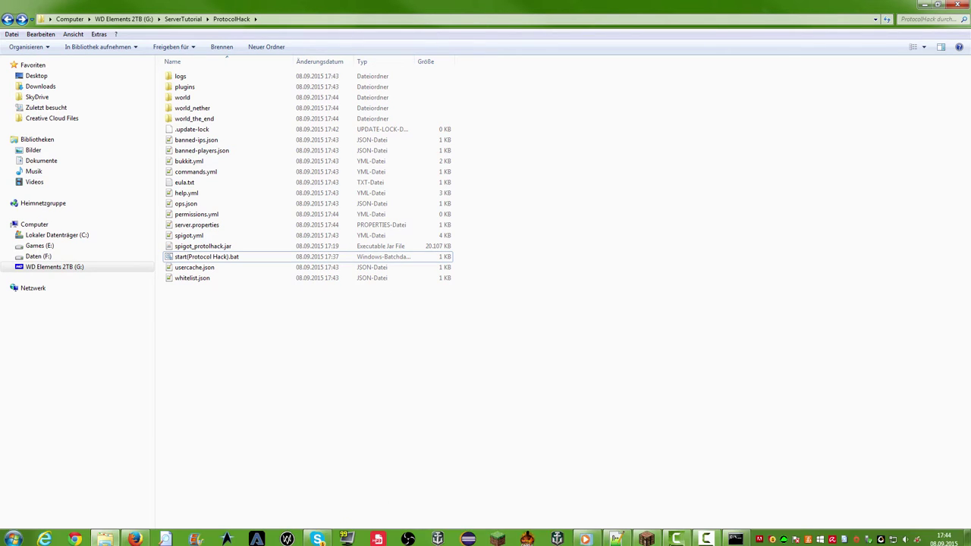
pyautogui.click(657, 537)
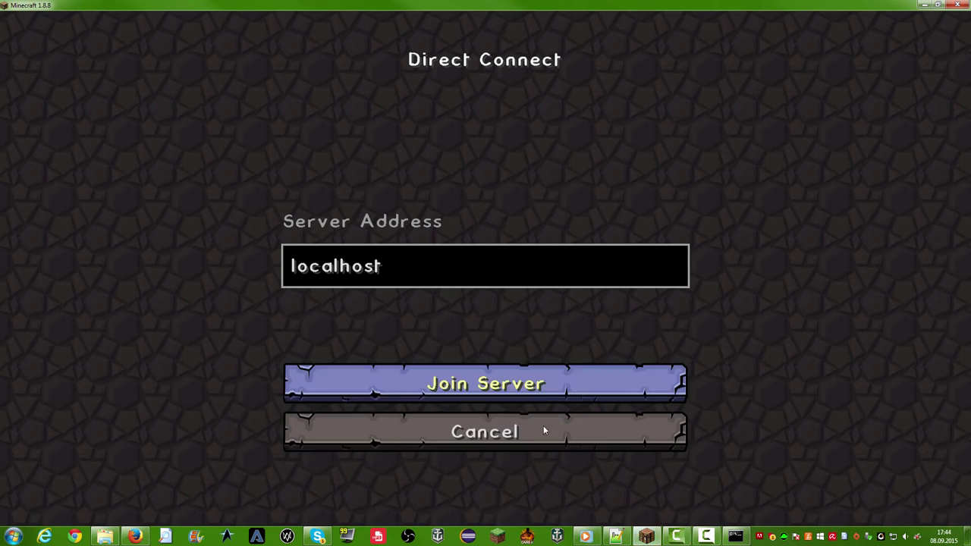
pyautogui.click(735, 537)
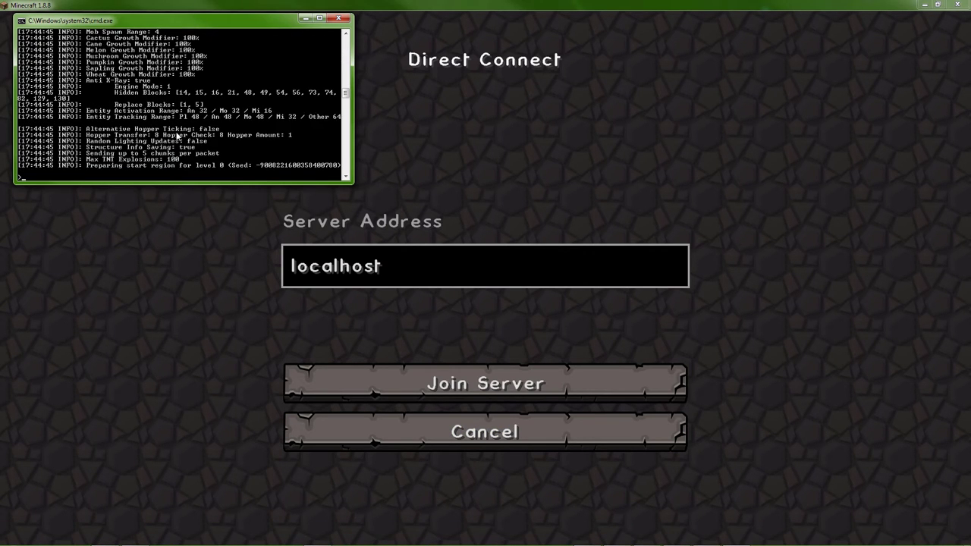
pyautogui.click(420, 371)
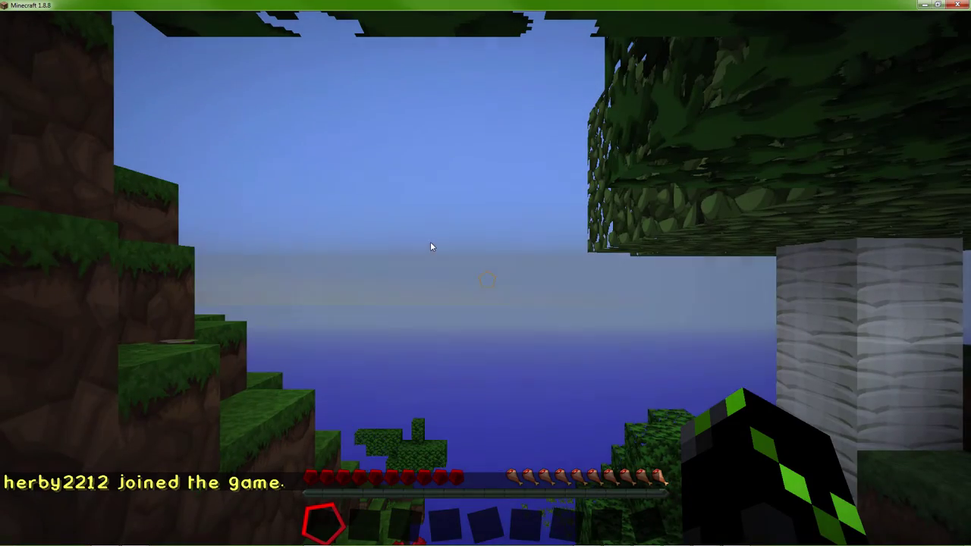
# Look around the joined world, open the inventory and check the server version in the console's startup lines.
pyautogui.moveTo(430, 247)
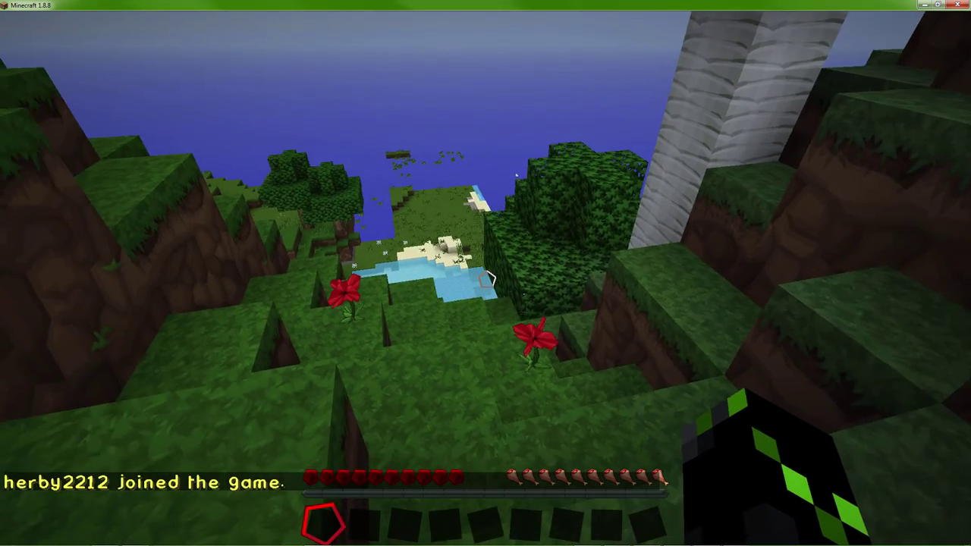
pyautogui.press('e')
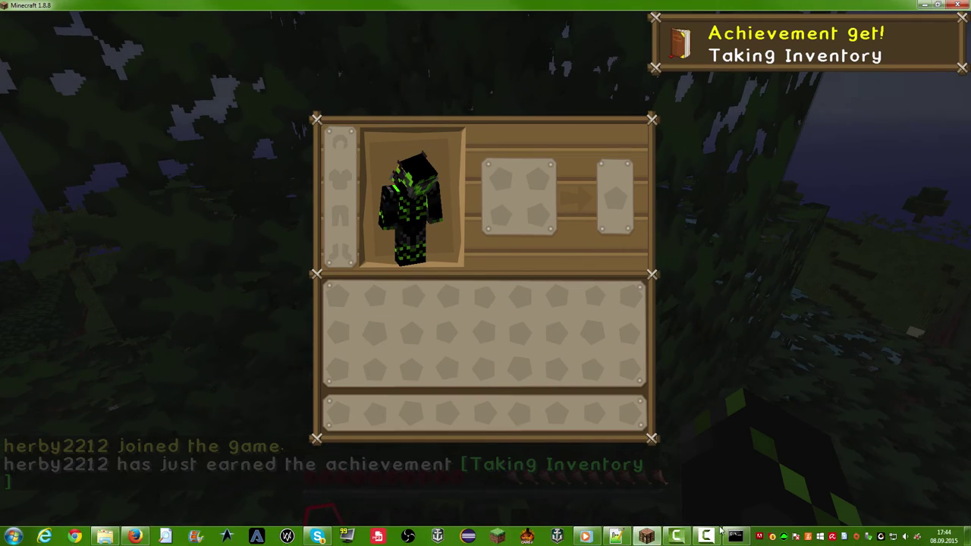
pyautogui.click(736, 537)
pyautogui.moveTo(345, 97); pyautogui.dragTo(343, 46)
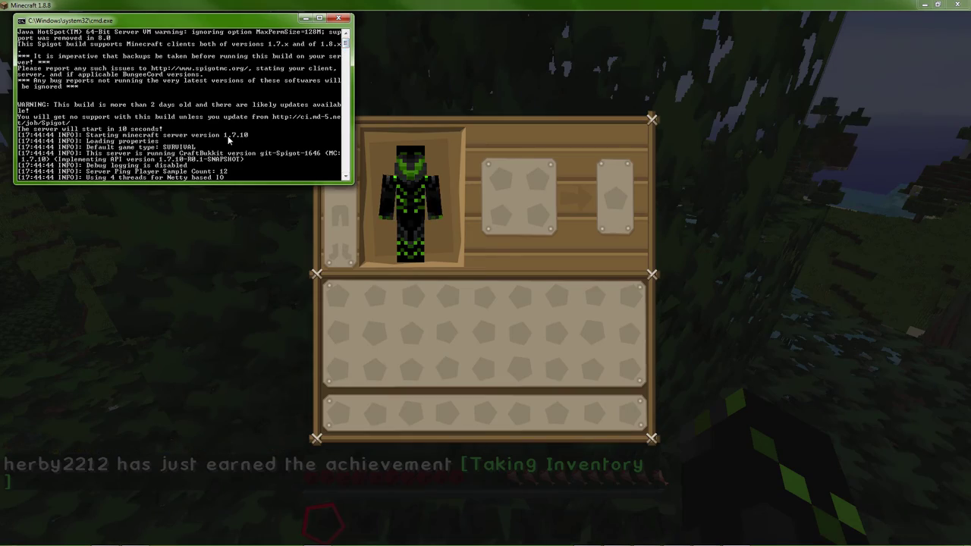
pyautogui.click(467, 253)
pyautogui.press('e')
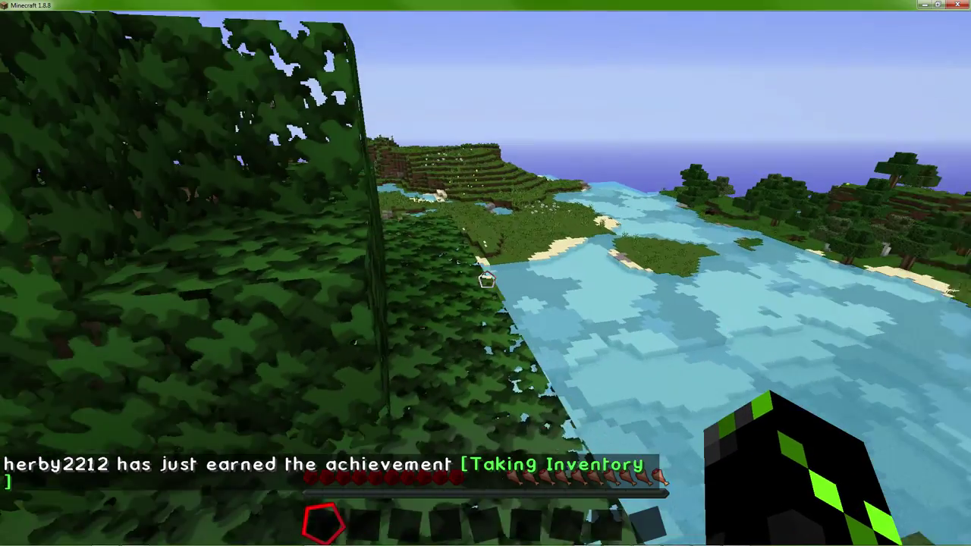
pyautogui.press('space')
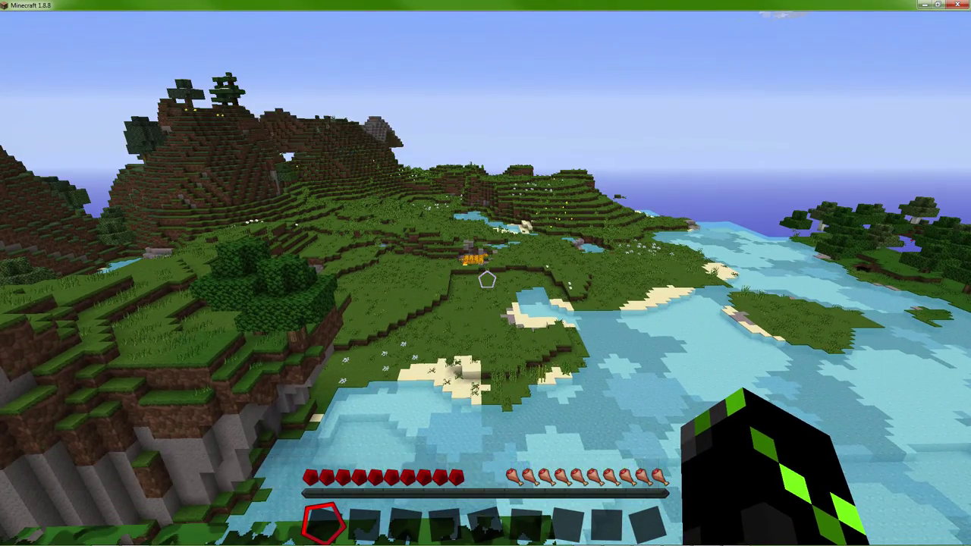
# Disconnect from the server in Minecraft, minimize the game and close the ProtocolHack server's console window.
pyautogui.press('Escape')
pyautogui.click(514, 380)
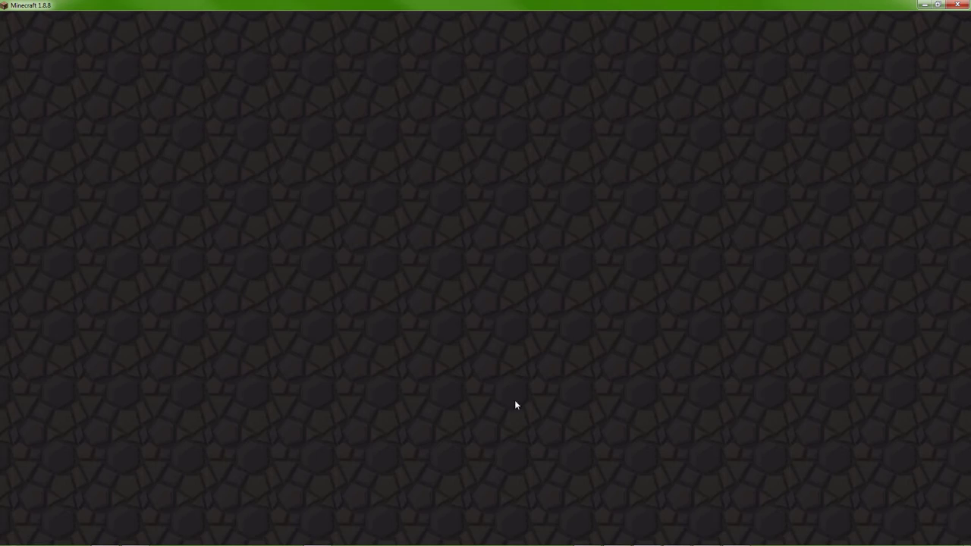
pyautogui.click(496, 449)
pyautogui.click(925, 5)
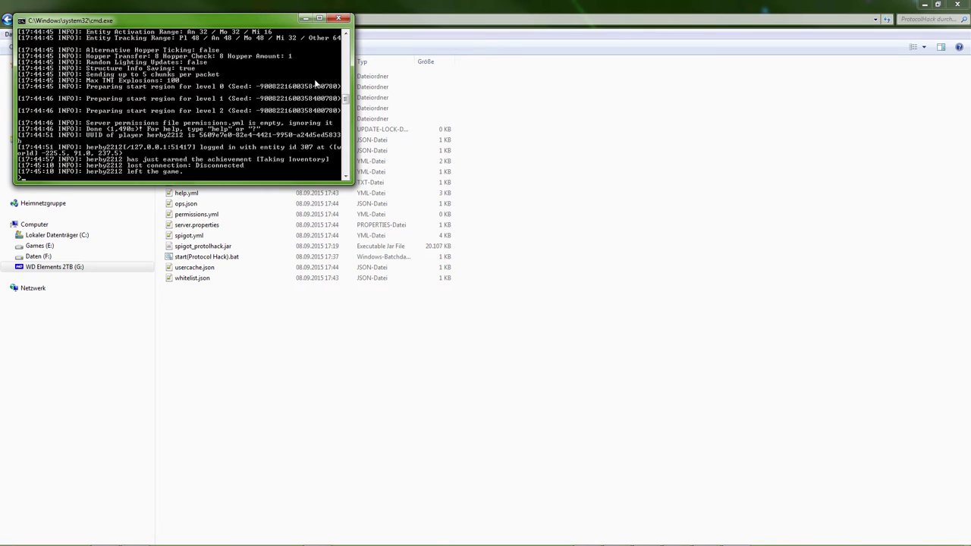
pyautogui.click(338, 17)
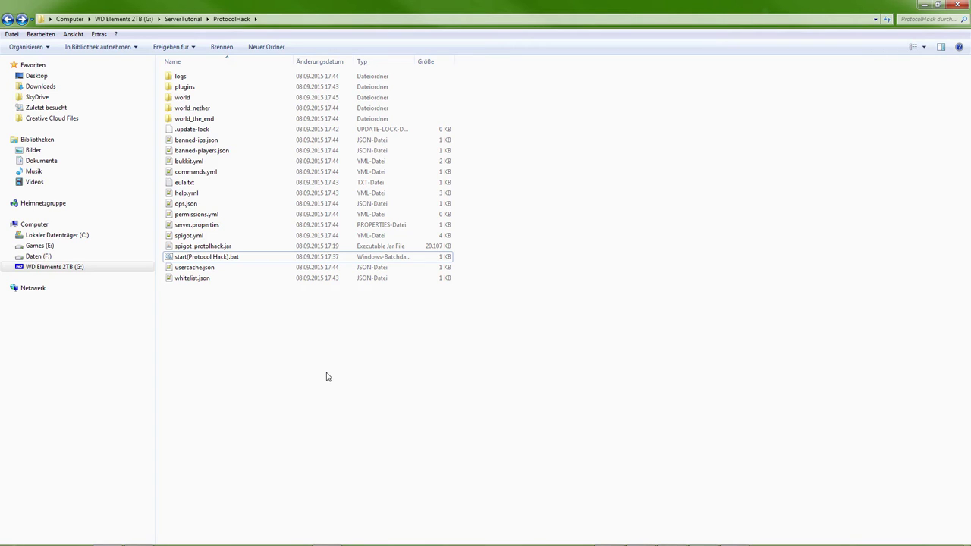
# Open the 1.8+ folder in ServerTutorial and copy spigot.jar and start 1.8.8.bat into it from the desktop.
pyautogui.press('BackSpace')
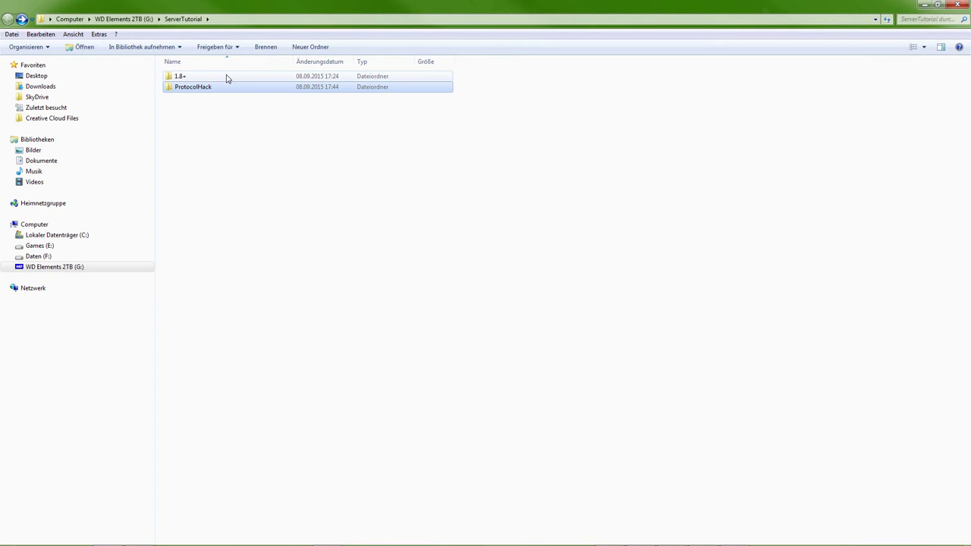
pyautogui.doubleClick(226, 79)
pyautogui.doubleClick(494, 5)
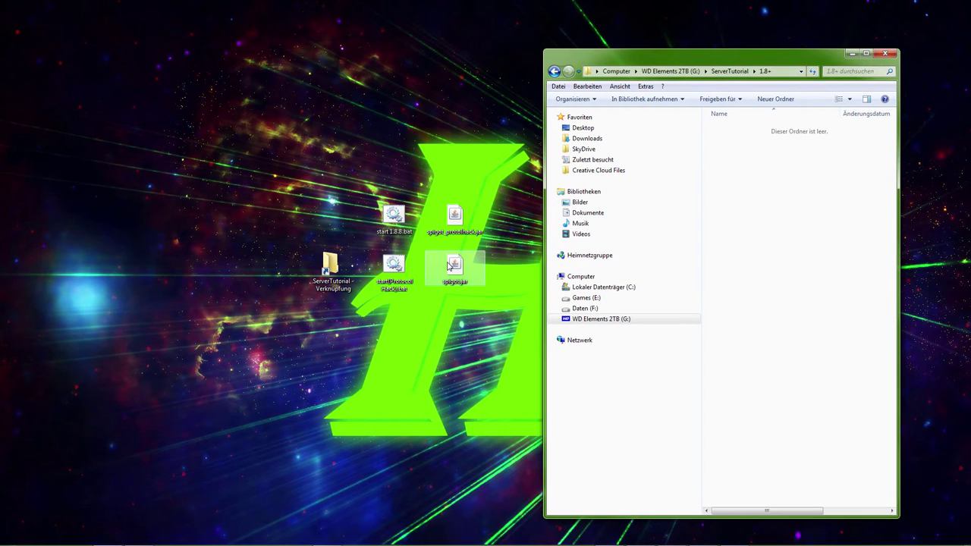
pyautogui.moveTo(449, 265); pyautogui.dragTo(759, 399)
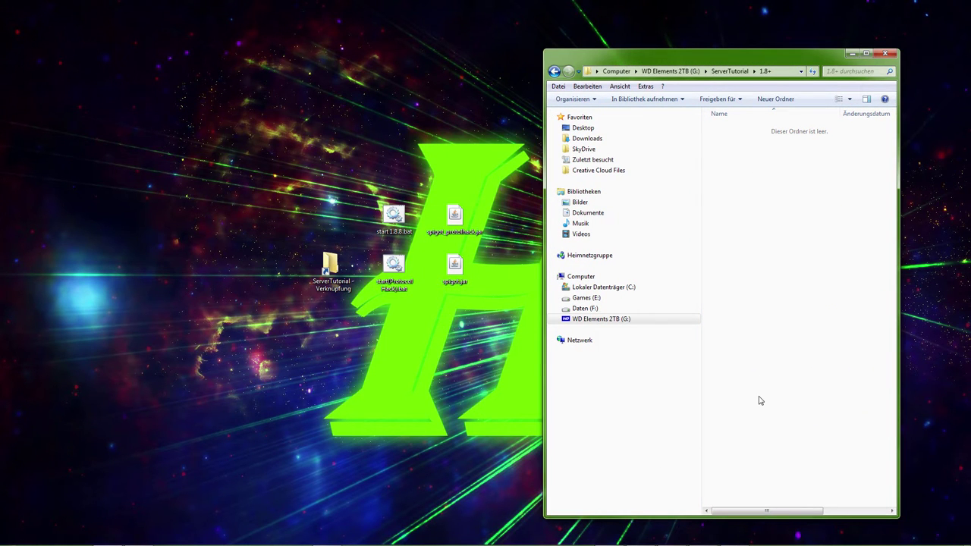
pyautogui.moveTo(394, 218); pyautogui.dragTo(795, 262)
# Try to run start 1.8.8.bat from the 1.8+ folder and dismiss its console window.
pyautogui.click(751, 139)
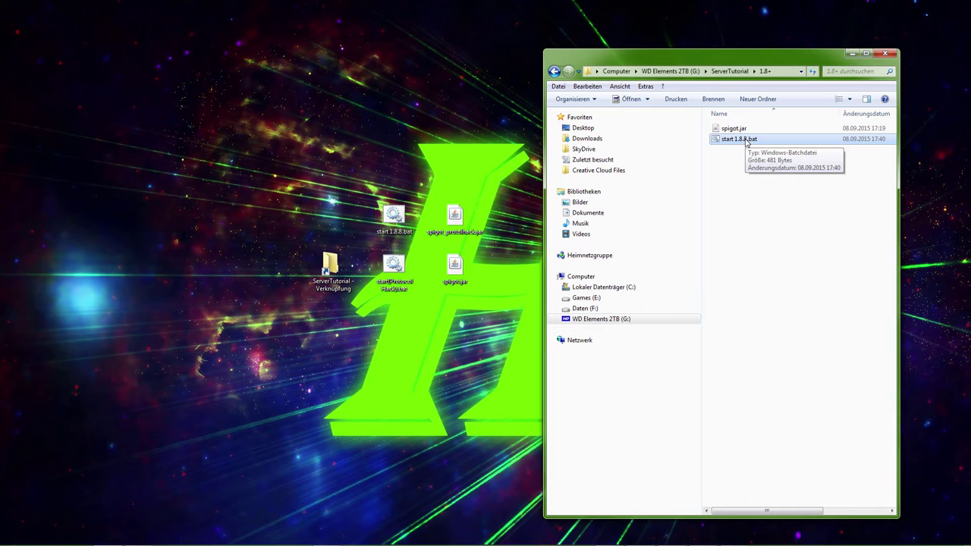
pyautogui.doubleClick(748, 143)
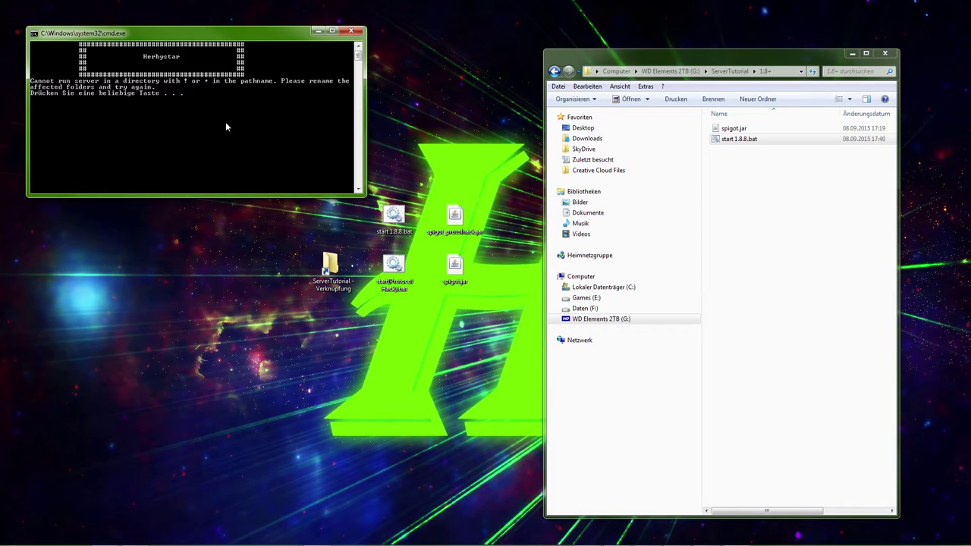
pyautogui.press('Return')
pyautogui.click(770, 131)
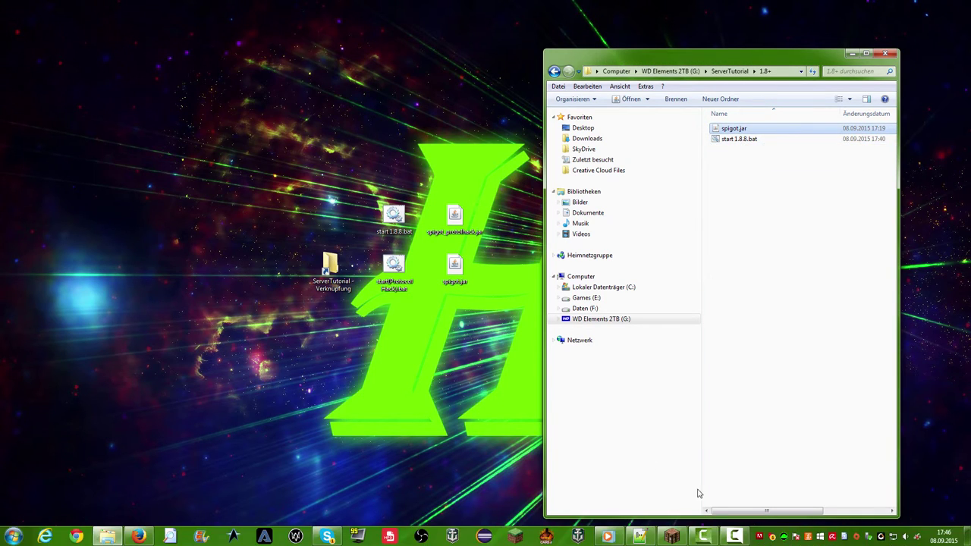
pyautogui.click(640, 537)
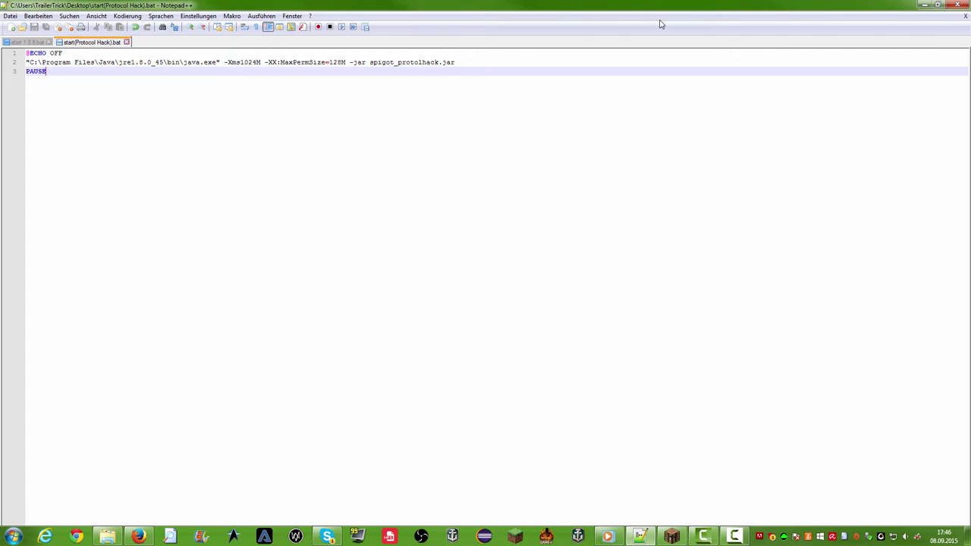
pyautogui.doubleClick(683, 6)
pyautogui.click(869, 11)
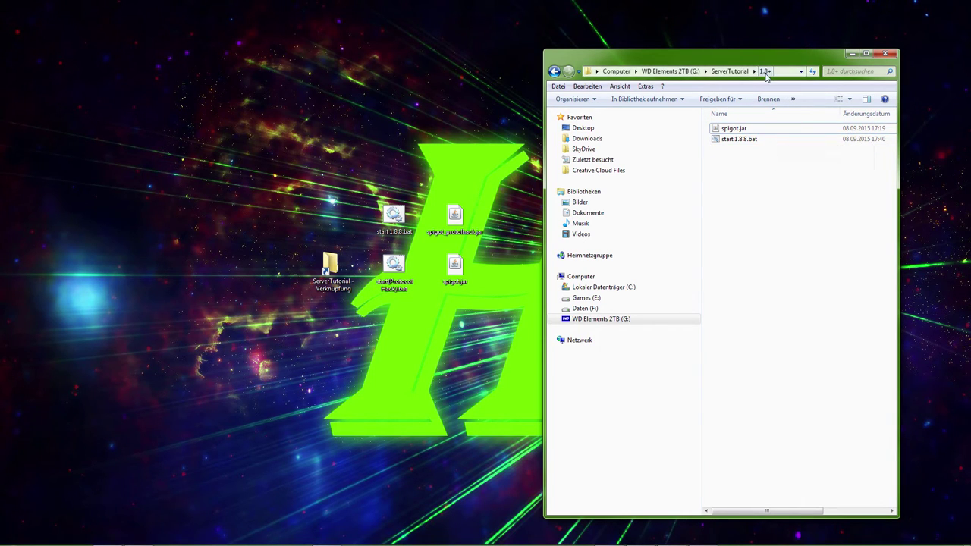
# Go up to the ServerTutorial folder and rename the 1.8+ folder to 1.8.
pyautogui.click(729, 71)
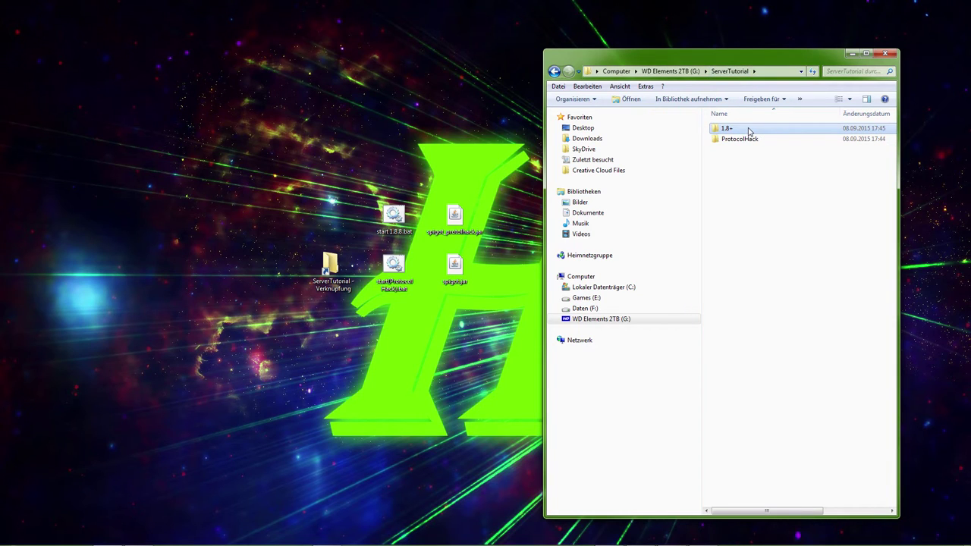
pyautogui.rightClick(748, 130)
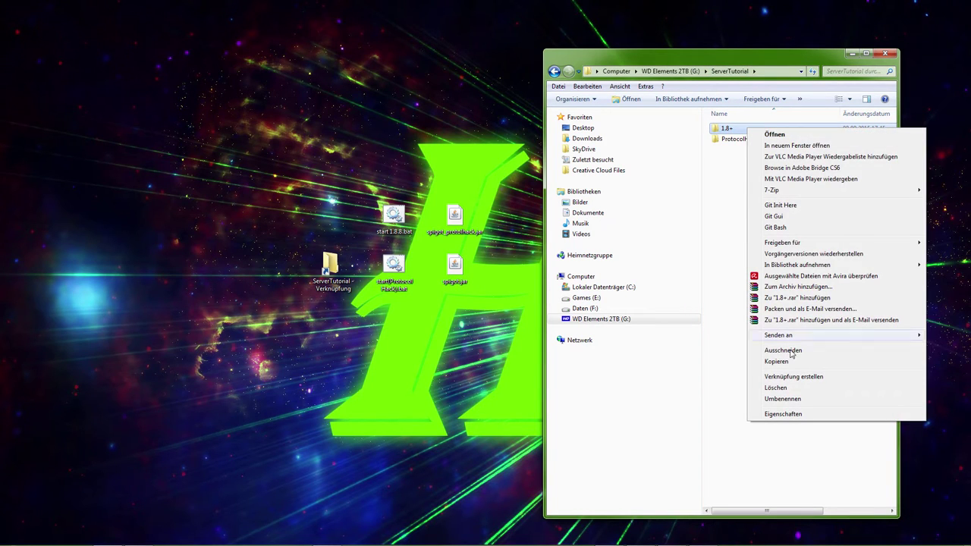
pyautogui.click(803, 400)
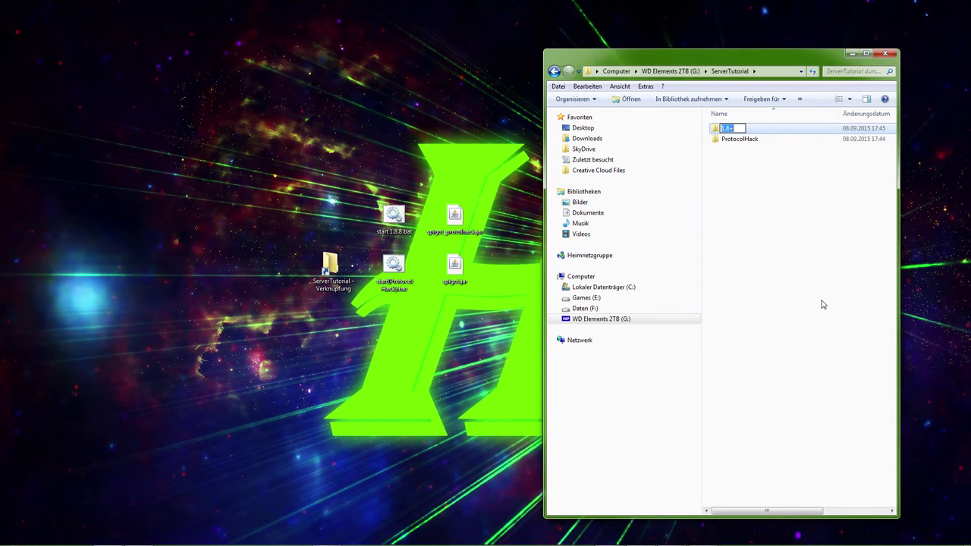
pyautogui.press('End')
pyautogui.press('BackSpace')
pyautogui.press('Return')
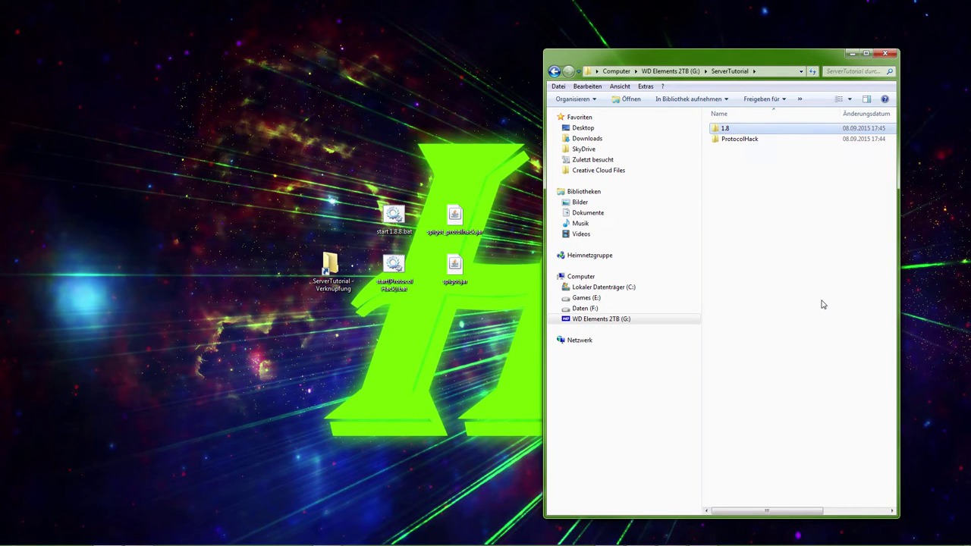
# Open the 1.8 folder, run start 1.8.8.bat to generate the initial server files and dismiss its console window.
pyautogui.press('Return')
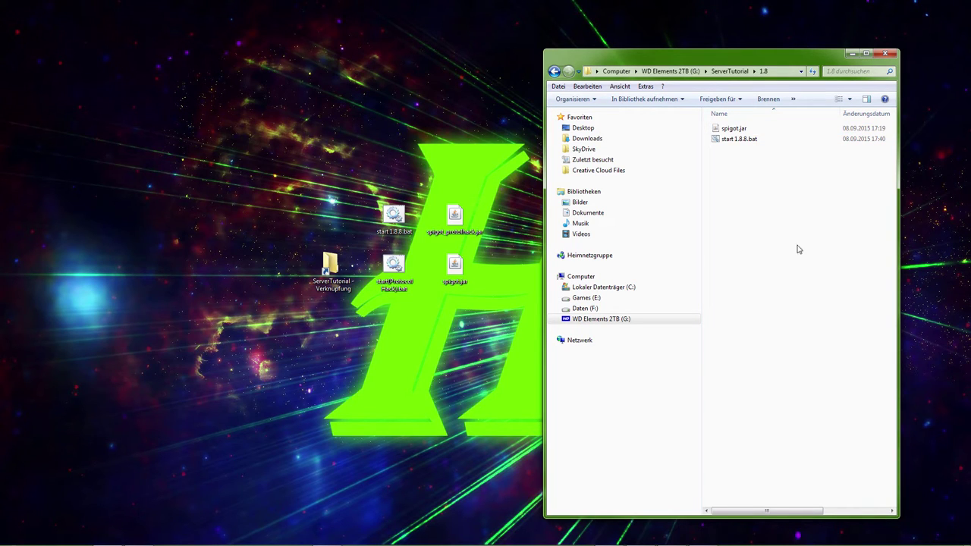
pyautogui.doubleClick(776, 140)
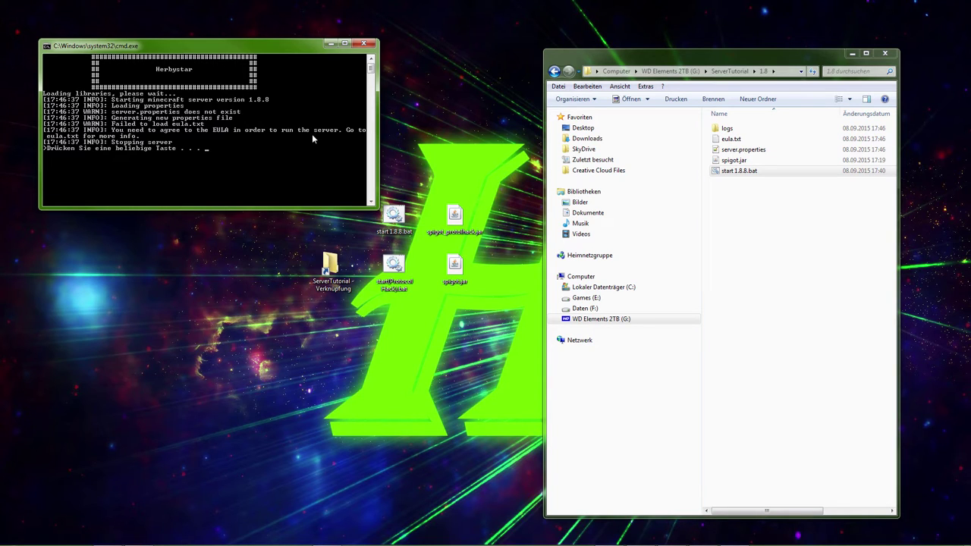
pyautogui.press('Return')
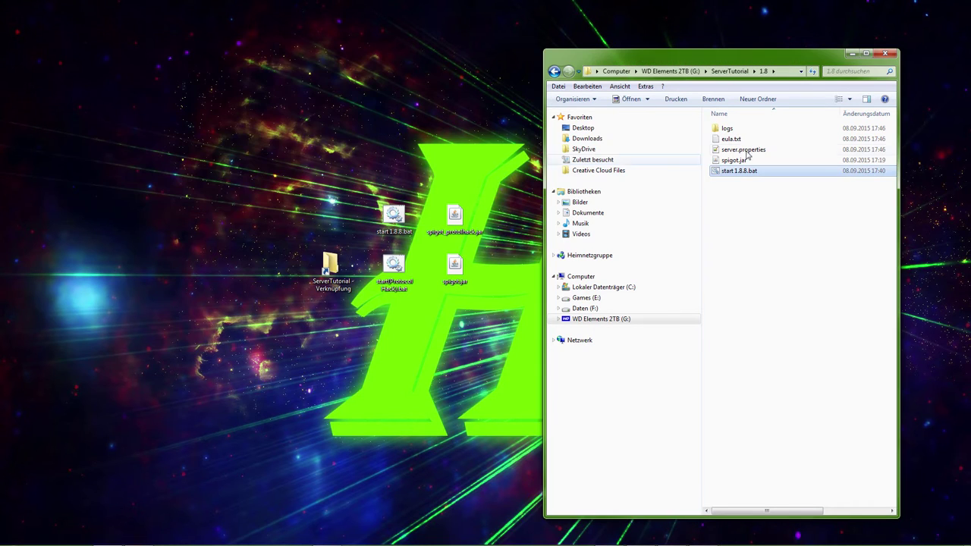
# Open eula.txt from the 1.8 folder, set eula to true, save the file and close the editor.
pyautogui.doubleClick(754, 140)
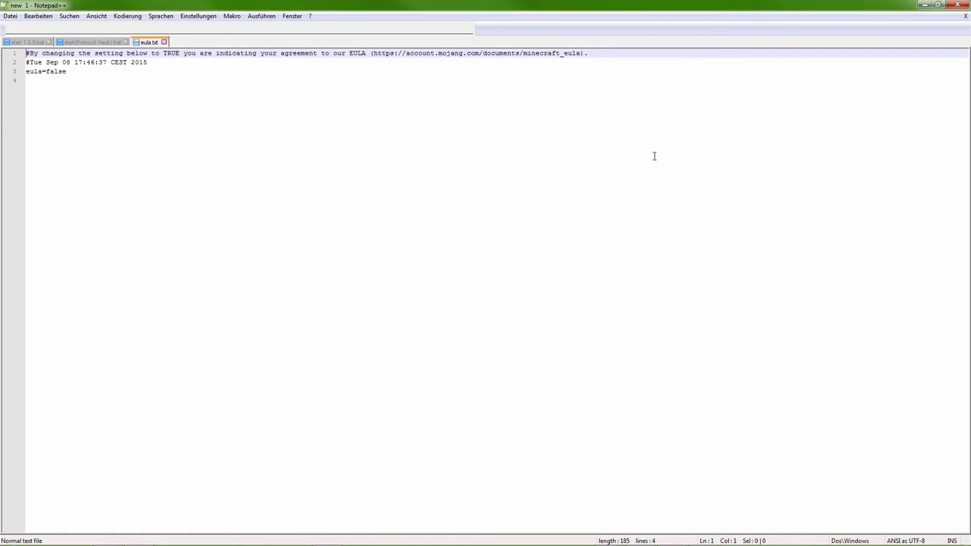
pyautogui.doubleClick(57, 71)
pyautogui.write('true')
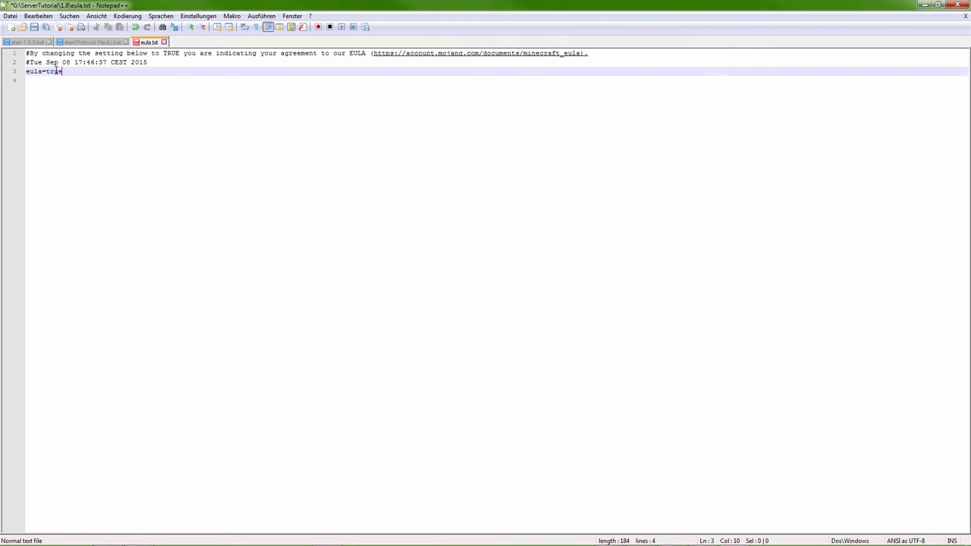
pyautogui.hotkey('ctrl', 's')
pyautogui.click(958, 5)
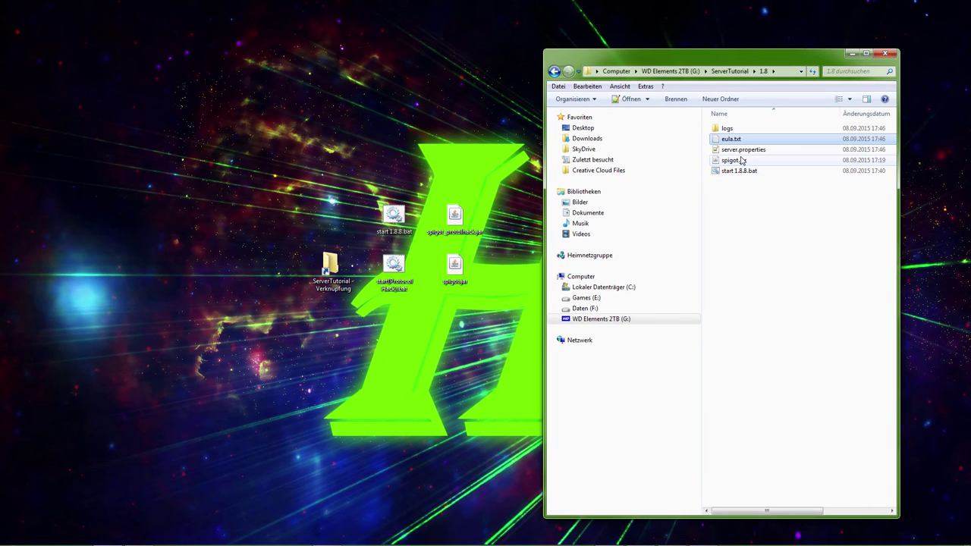
# Check the contents of server.properties, close it together with eula.txt and exit the editor.
pyautogui.doubleClick(748, 150)
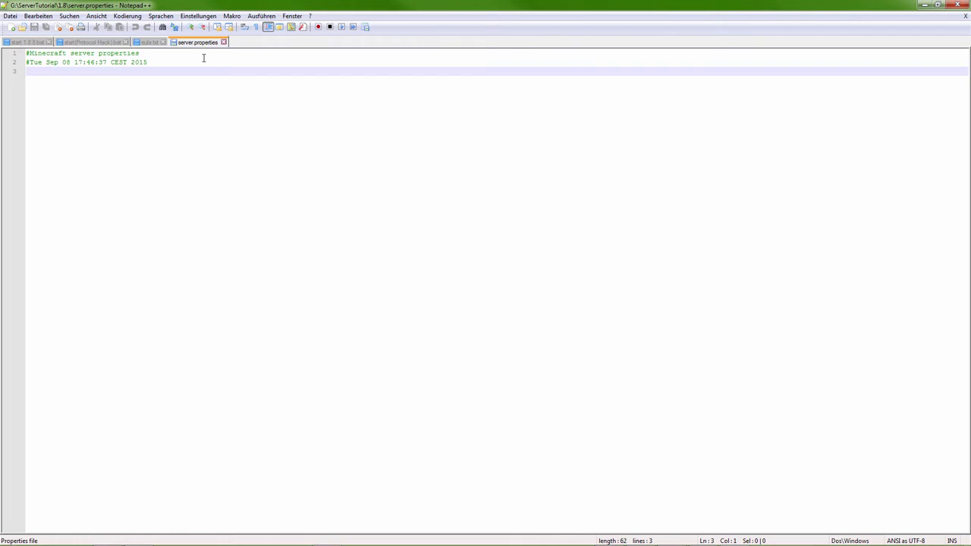
pyautogui.click(223, 41)
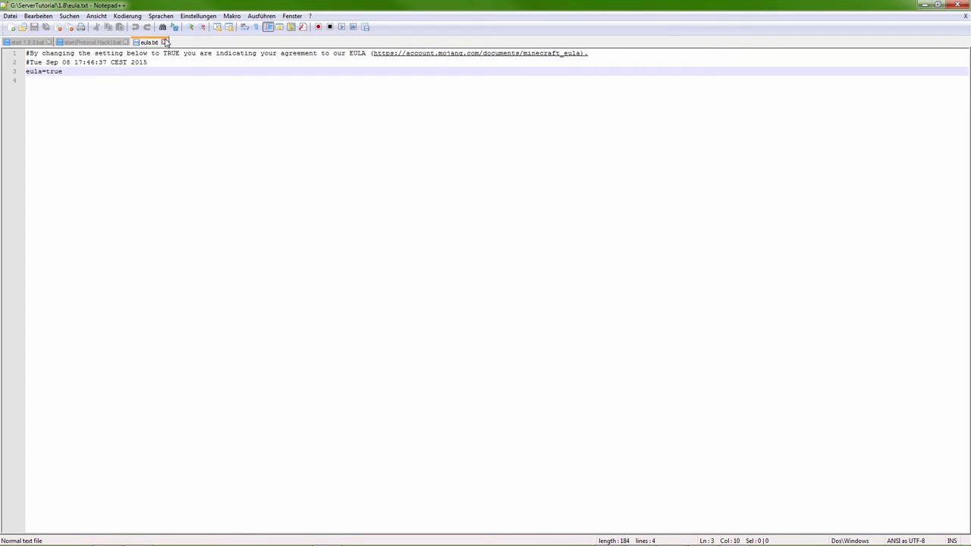
pyautogui.click(165, 41)
pyautogui.click(958, 5)
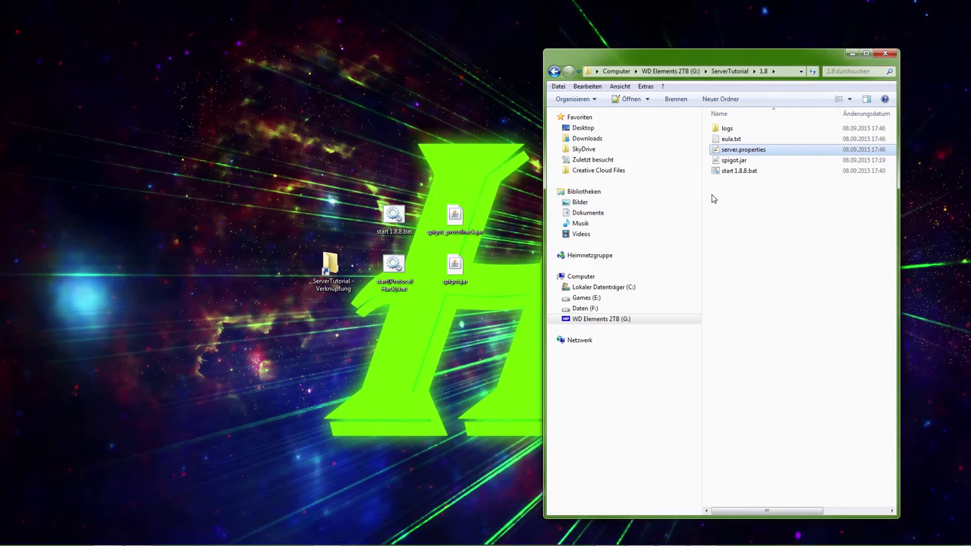
# Run start 1.8.8.bat to generate the worlds and configuration files, shut the server down with the stop command and dismiss the console.
pyautogui.doubleClick(739, 171)
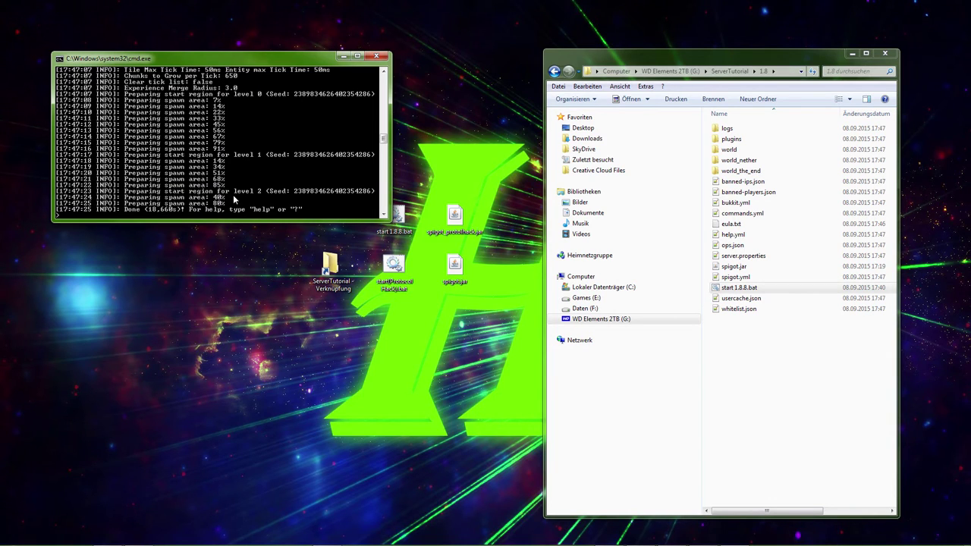
pyautogui.write('top')
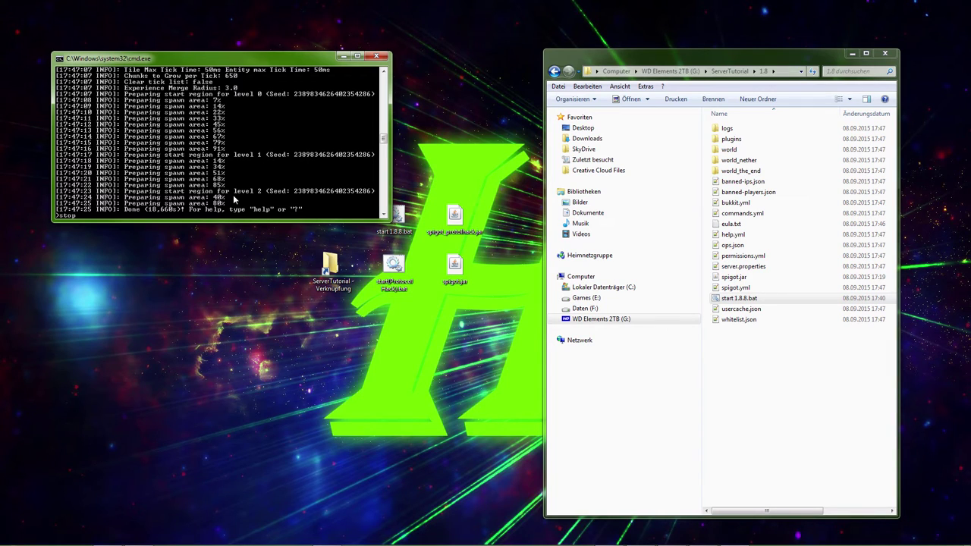
pyautogui.press('Return')
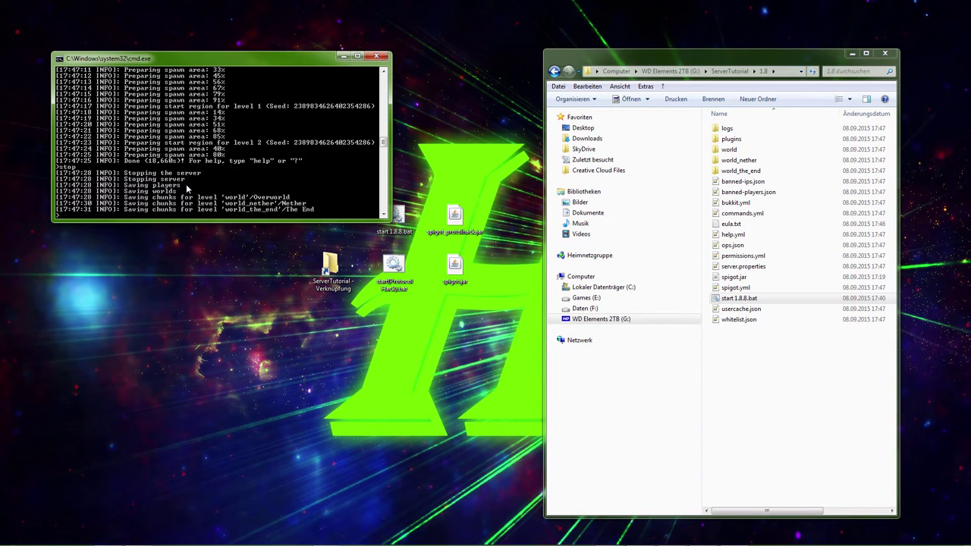
pyautogui.press('Return')
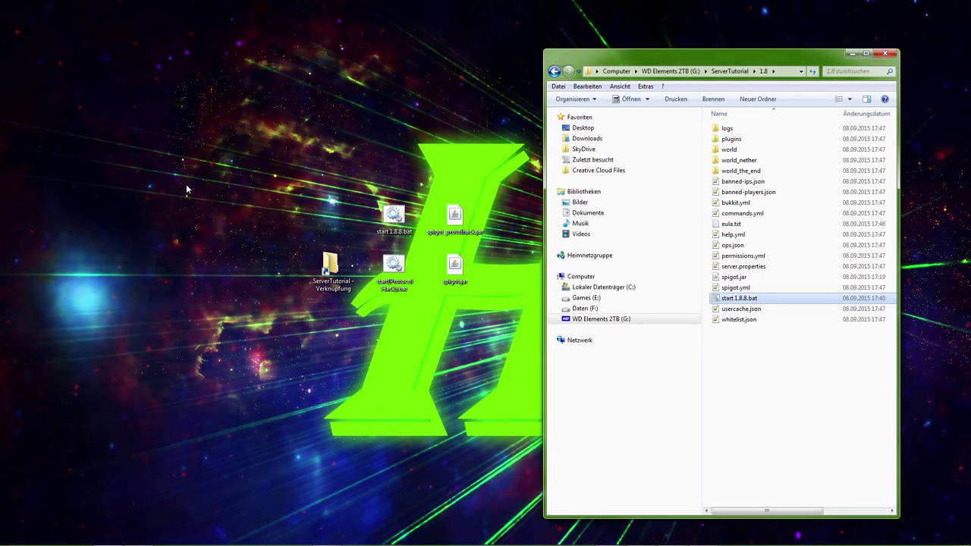
pyautogui.click(399, 220)
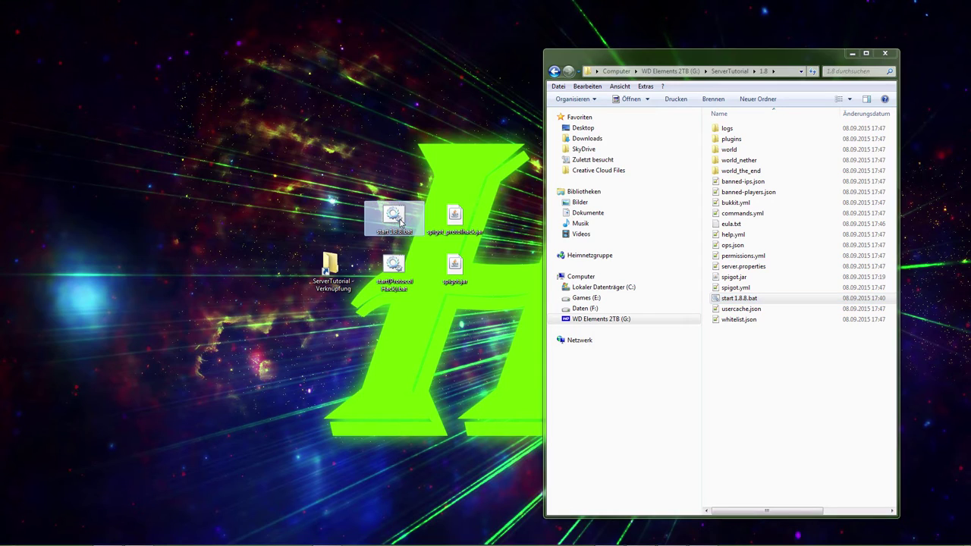
pyautogui.moveTo(636, 539)
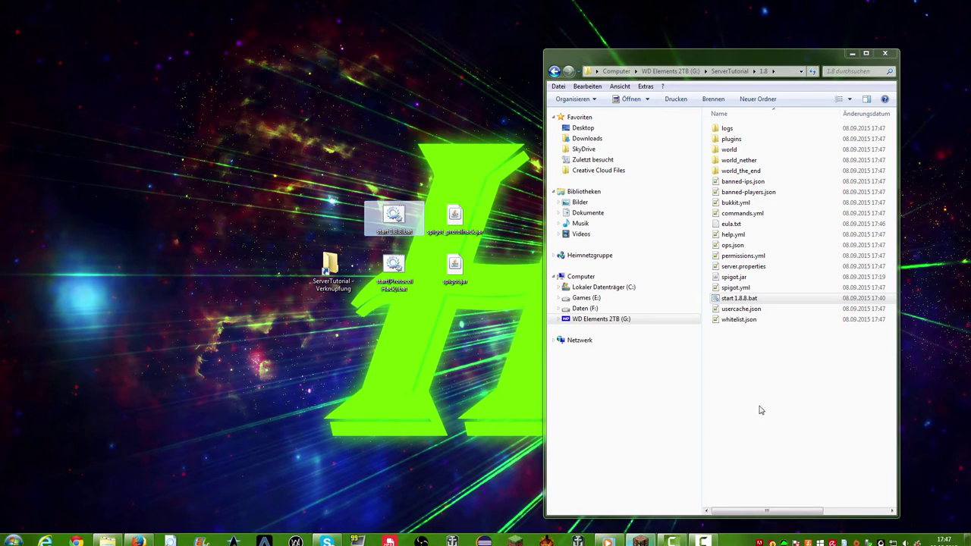
pyautogui.click(806, 336)
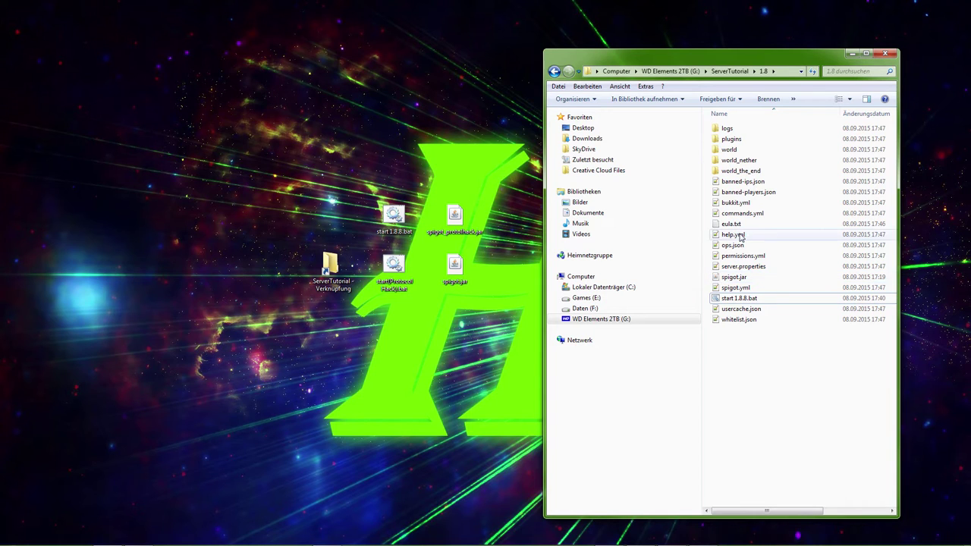
pyautogui.moveTo(750, 383); pyautogui.dragTo(764, 394)
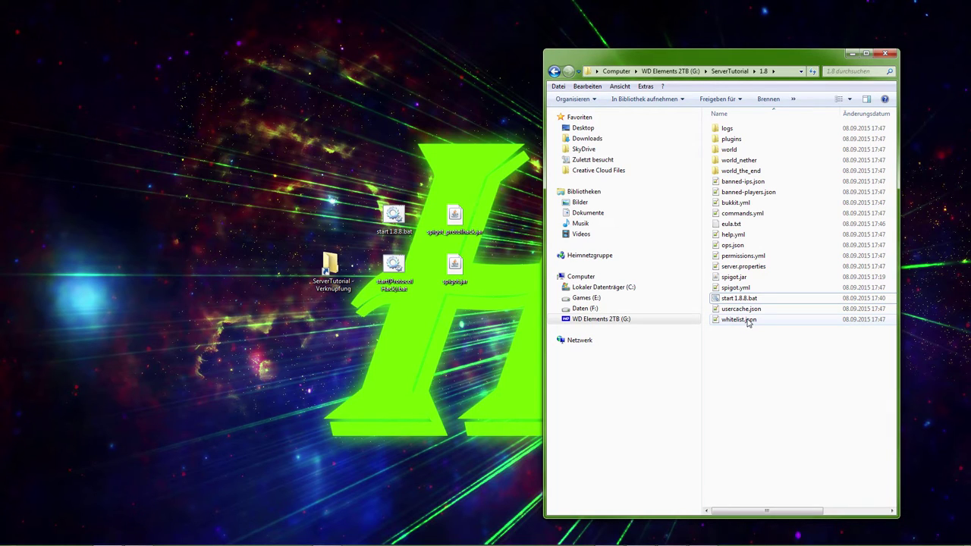
# Open whitelist.json from the 1.8 folder, enter the player's username between the square brackets and save the file.
pyautogui.doubleClick(748, 322)
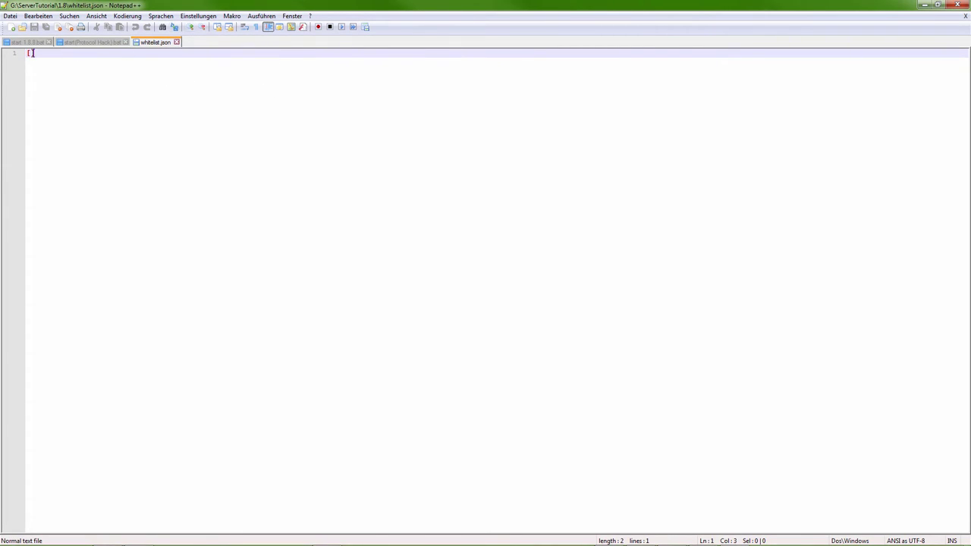
pyautogui.write('herb')
pyautogui.press('BackSpace')
pyautogui.press('BackSpace')
pyautogui.press('BackSpace')
pyautogui.press('BackSpace')
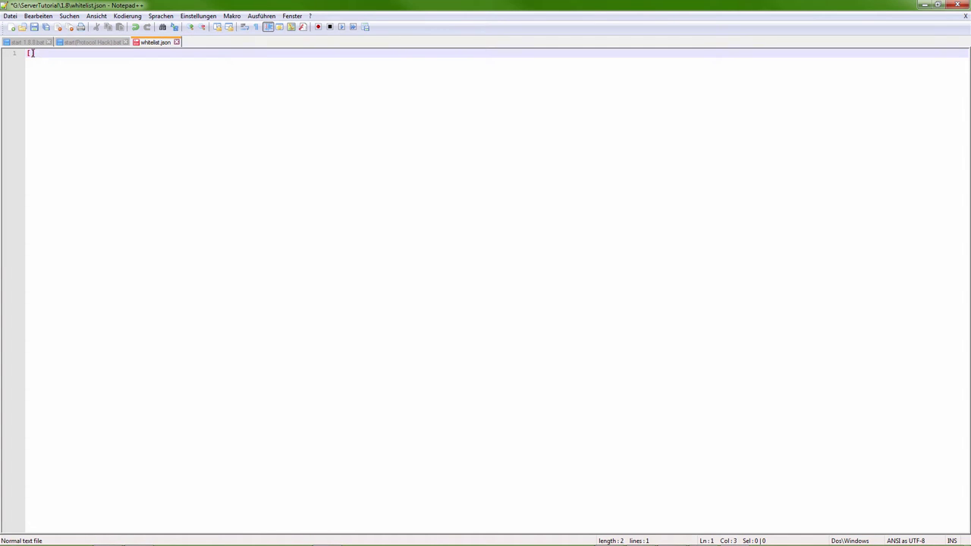
pyautogui.write('Herby2212')
pyautogui.click(34, 27)
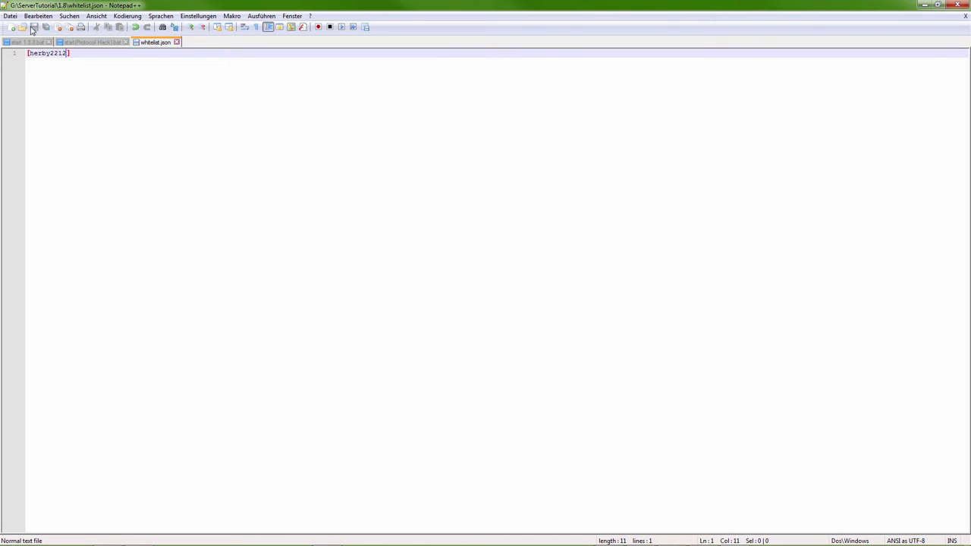
# Undo the username entry in whitelist.json, save the file, close it and exit the editor.
pyautogui.hotkey('ctrl', 'z')
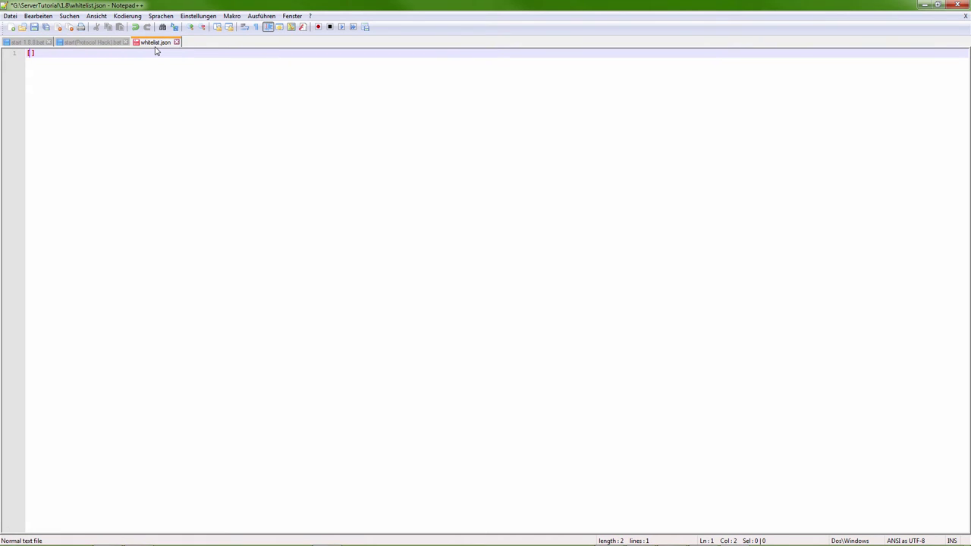
pyautogui.hotkey('ctrl', 's')
pyautogui.click(177, 42)
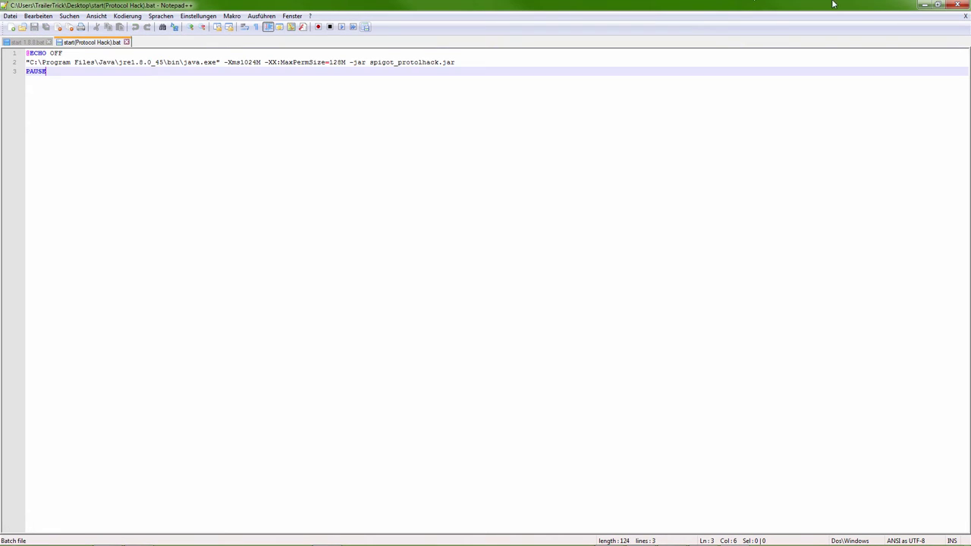
pyautogui.click(965, 5)
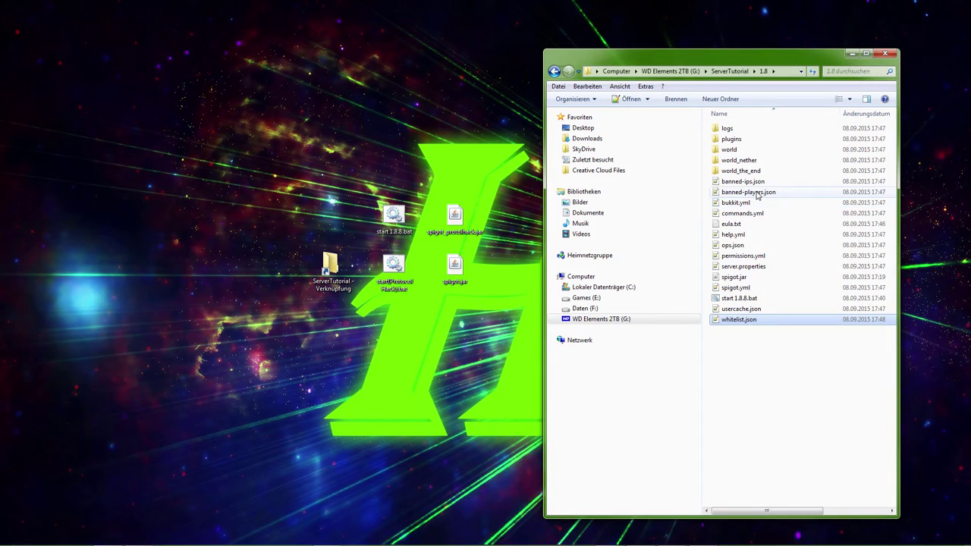
# Open spigot.yml and examine its settings section, including the debug, bungeecord and restart-script entries.
pyautogui.doubleClick(736, 288)
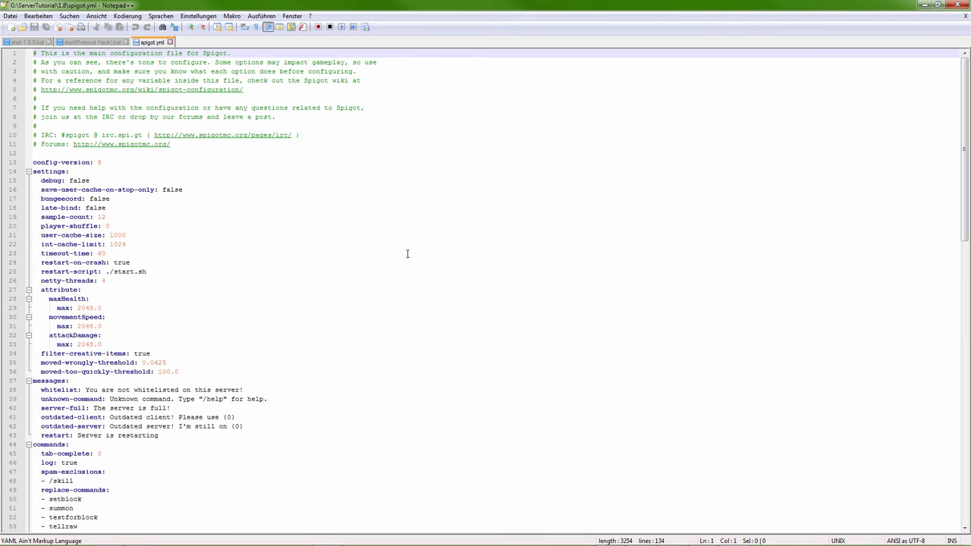
pyautogui.click(208, 183)
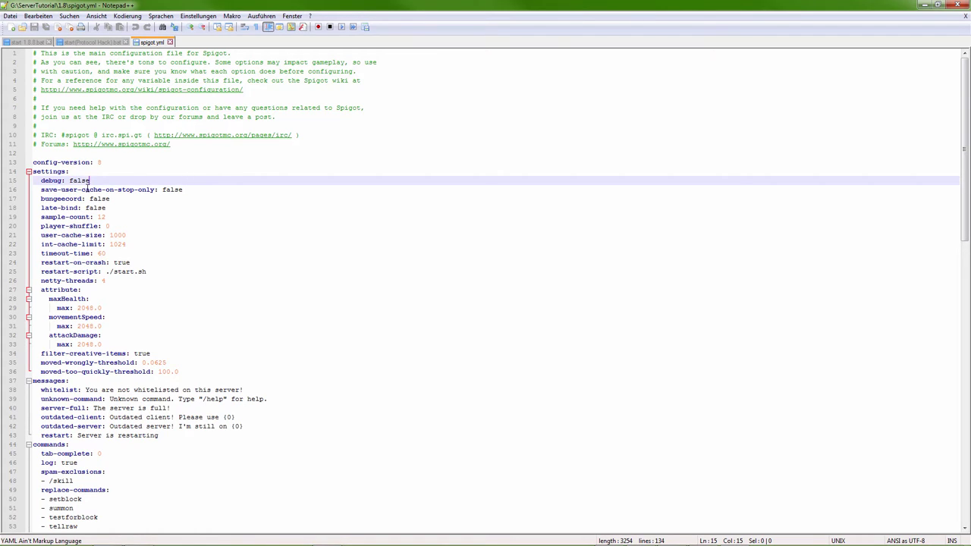
pyautogui.click(94, 199)
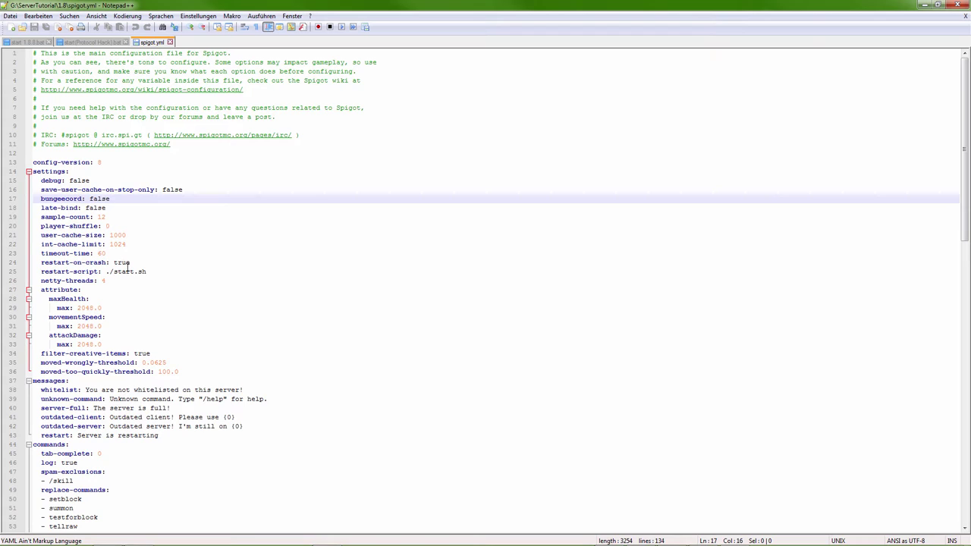
pyautogui.moveTo(150, 272); pyautogui.dragTo(110, 271)
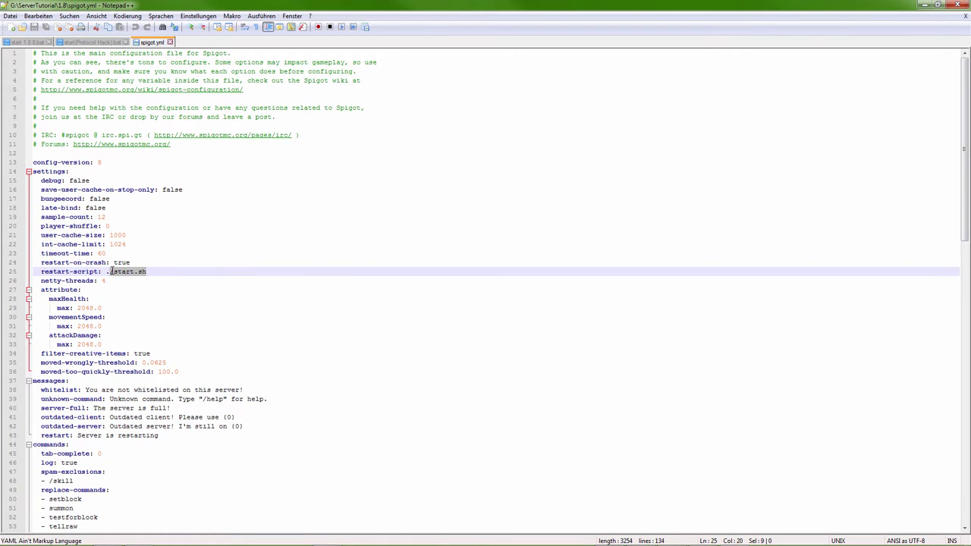
pyautogui.click(138, 271)
pyautogui.click(159, 273)
# Review the messages, commands, stats and world-settings sections of spigot.yml through to the end, and minimize the editor.
pyautogui.scroll(-1, 155, 304)
pyautogui.scroll(-2, 153, 323)
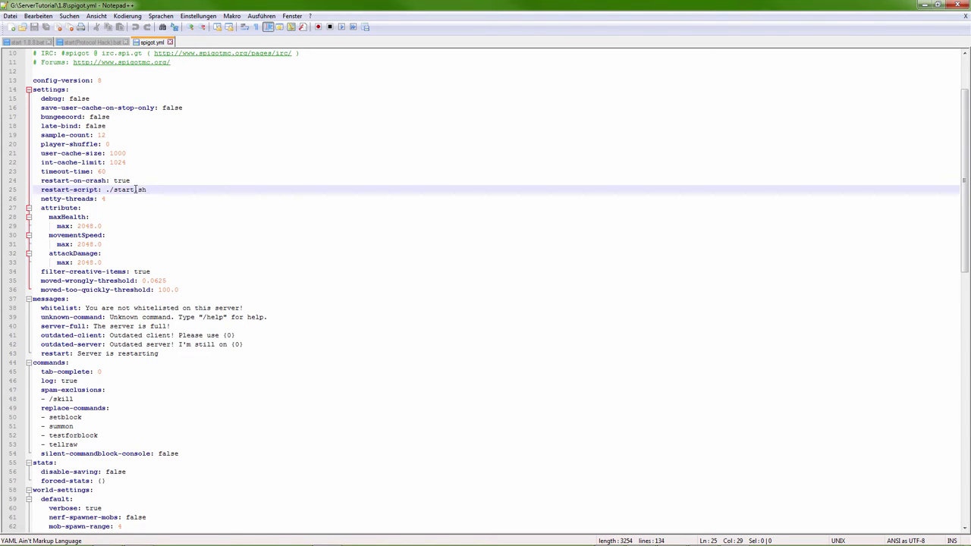
pyautogui.scroll(-1, 100, 201)
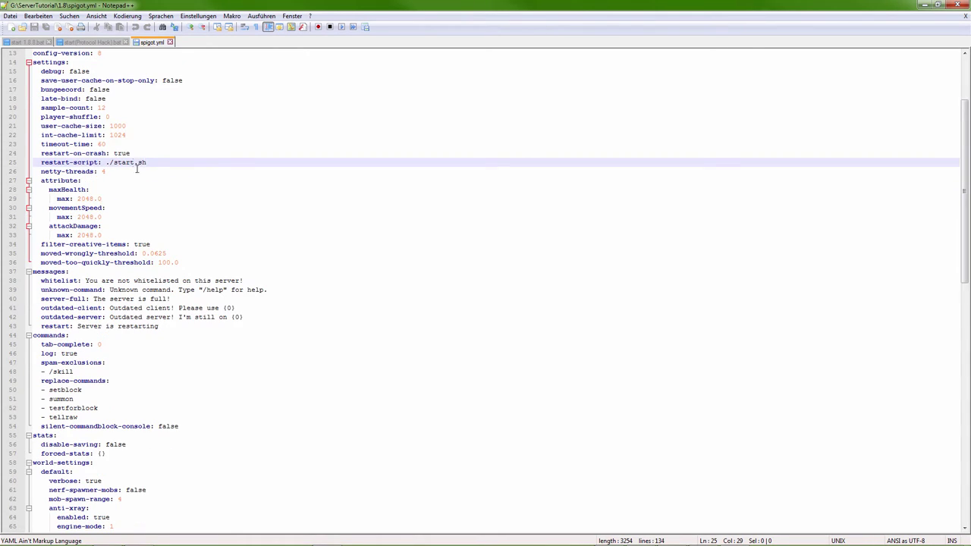
pyautogui.scroll(-1, 136, 168)
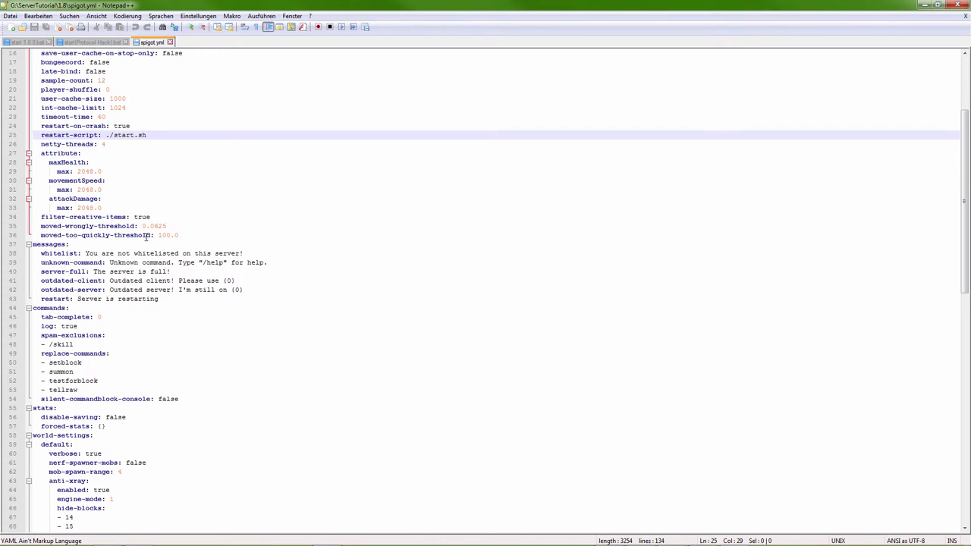
pyautogui.scroll(-3, 140, 231)
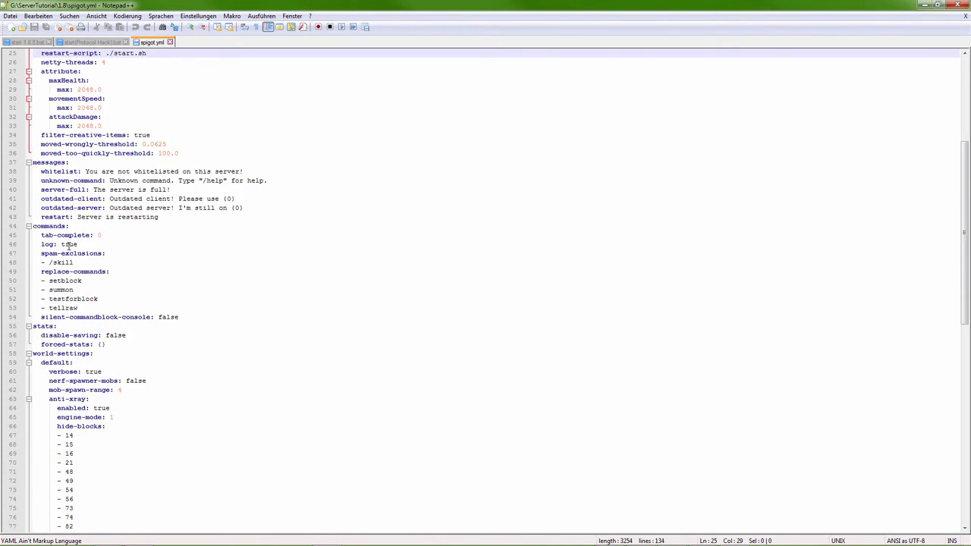
pyautogui.scroll(-1, 62, 243)
pyautogui.scroll(-1, 106, 236)
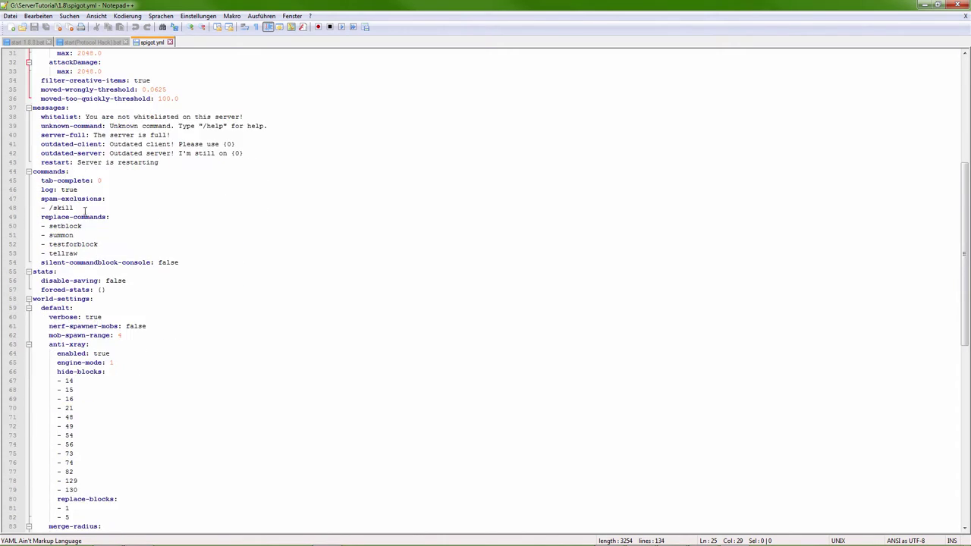
pyautogui.scroll(-1, 90, 226)
pyautogui.scroll(-10, 99, 231)
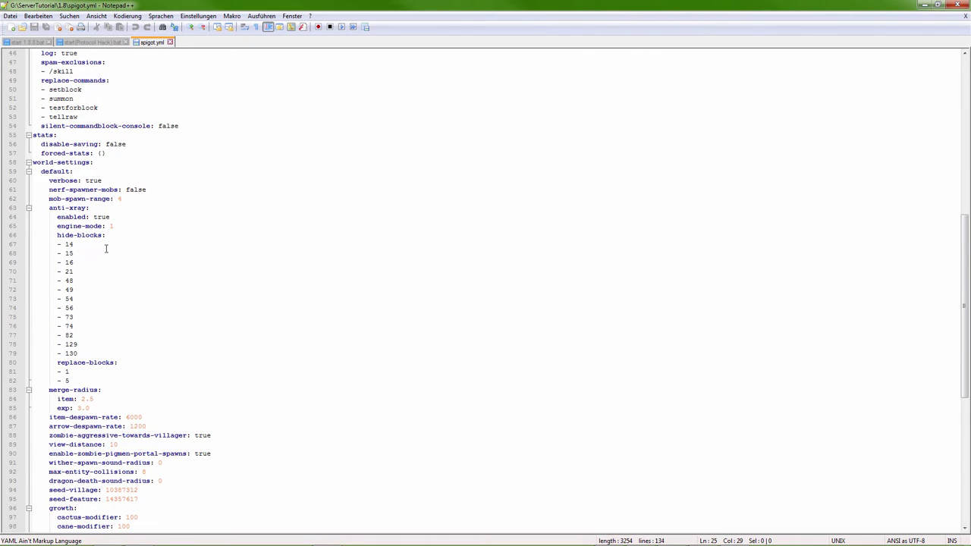
pyautogui.scroll(-6, 133, 435)
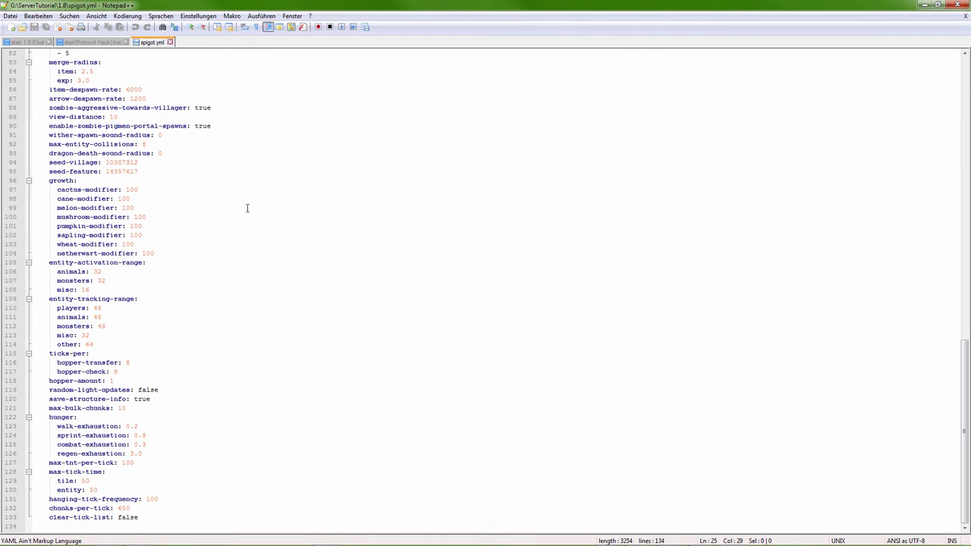
pyautogui.click(927, 5)
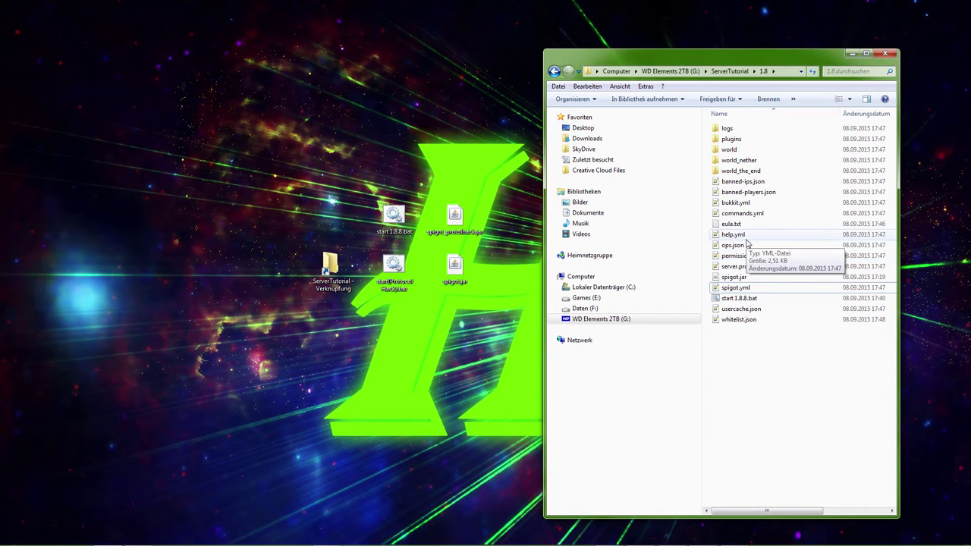
# View the contents of ops.json, minimize the editor, and check the plugins folder before returning to the 1.8 folder.
pyautogui.doubleClick(748, 245)
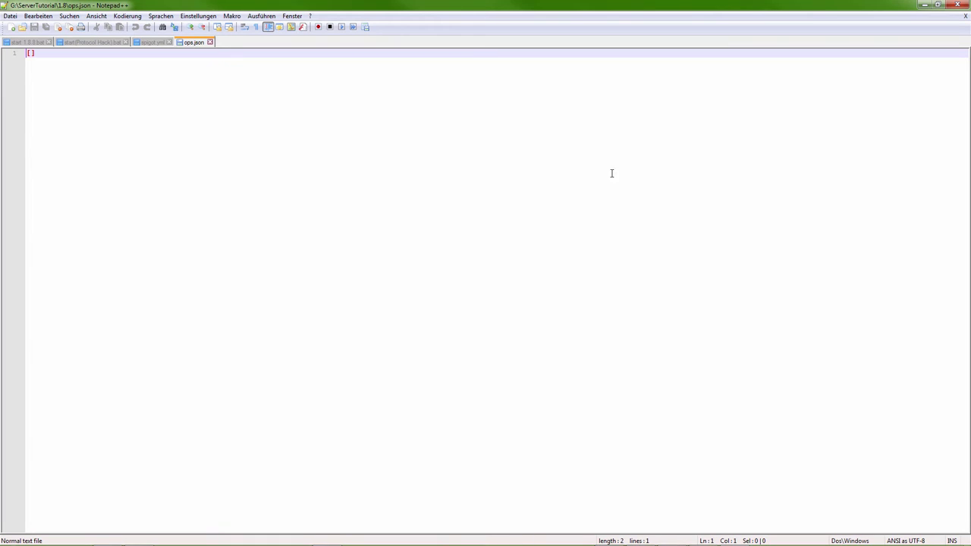
pyautogui.click(924, 4)
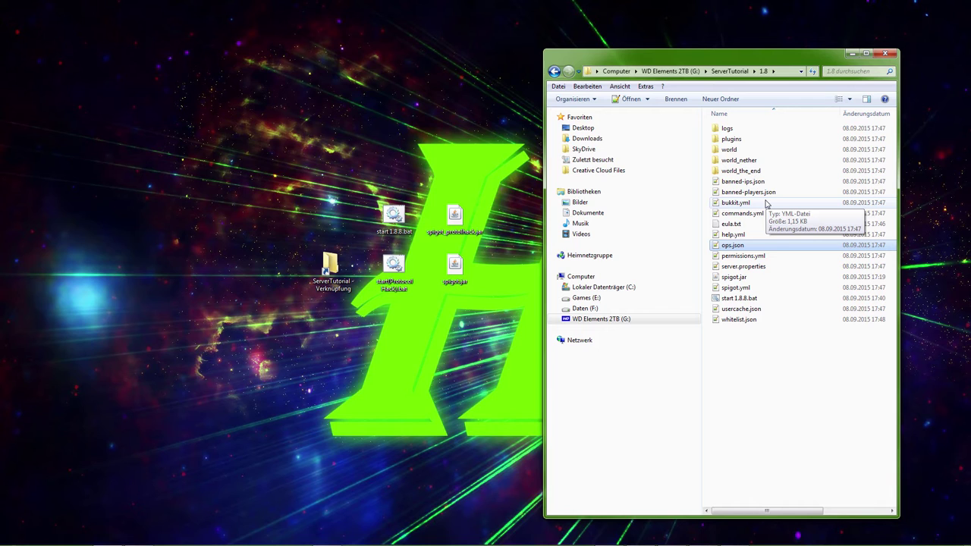
pyautogui.doubleClick(736, 139)
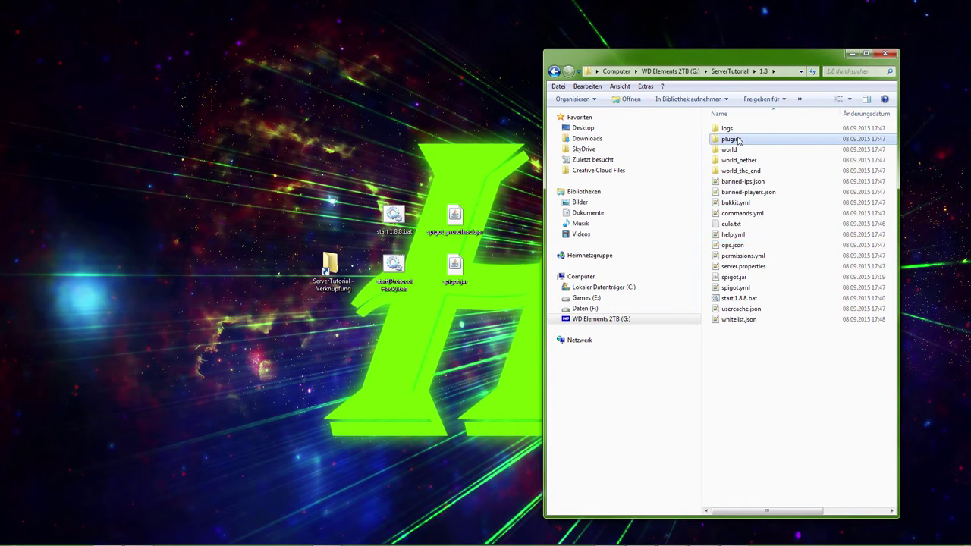
pyautogui.press('BackSpace')
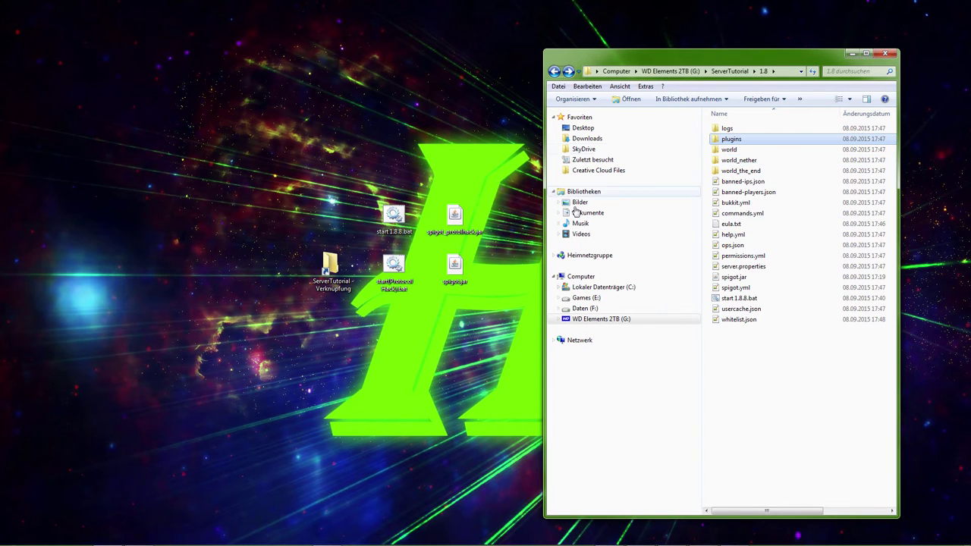
# Open server.properties from the 1.8 folder and close the spigot.yml and ops.json files in the editor.
pyautogui.doubleClick(747, 267)
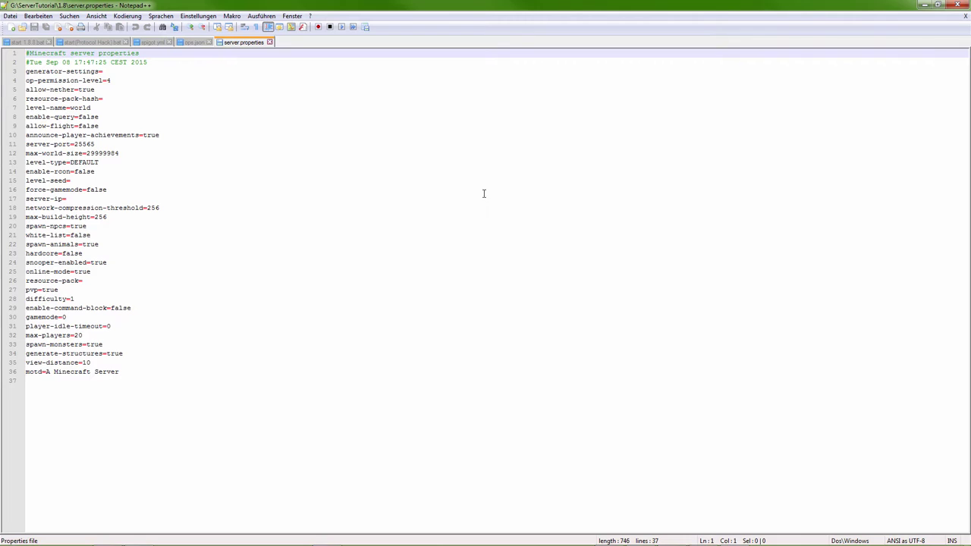
pyautogui.click(169, 42)
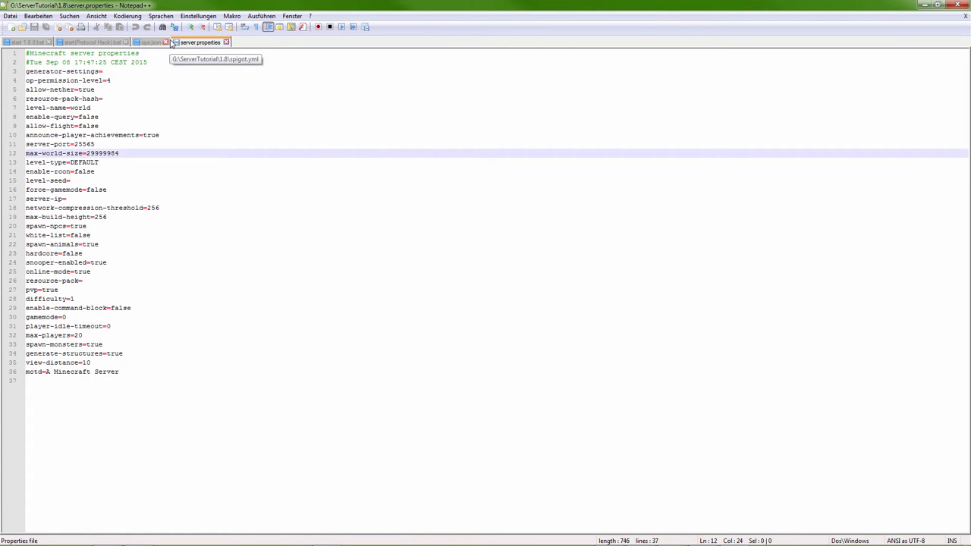
pyautogui.click(168, 43)
# Examine the first entries of server.properties, from generator-settings and op-permission-level through level-name, enable-query and allow-flight, plus the resource-pack entries.
pyautogui.click(155, 81)
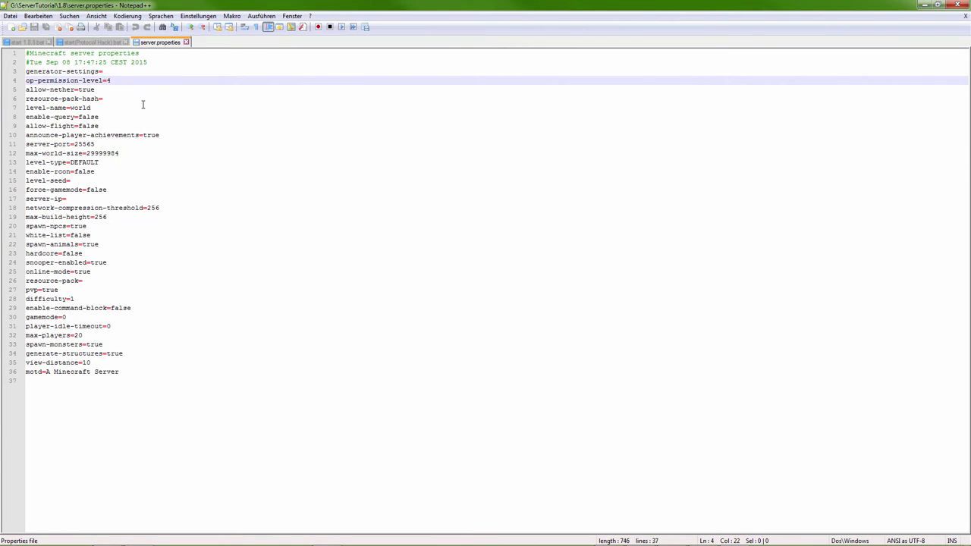
pyautogui.click(105, 70)
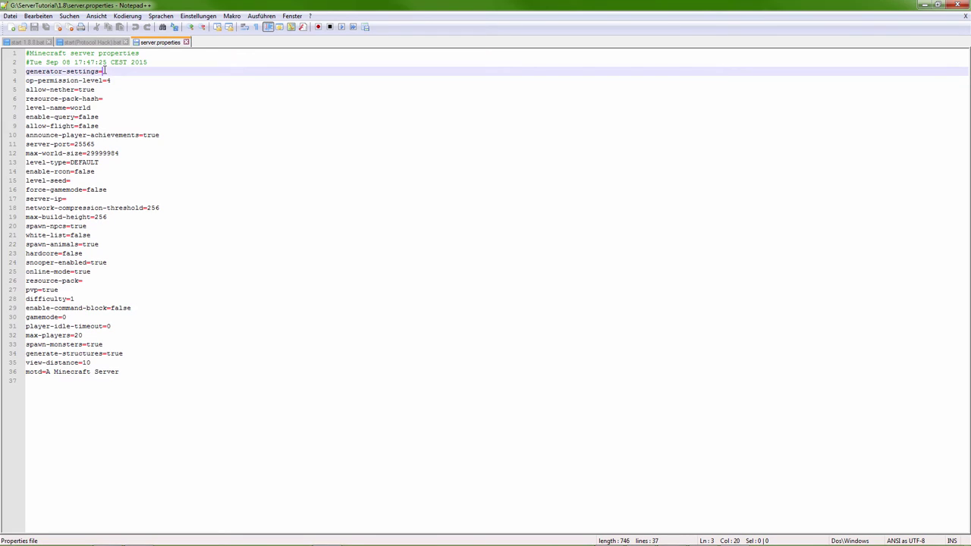
pyautogui.click(110, 79)
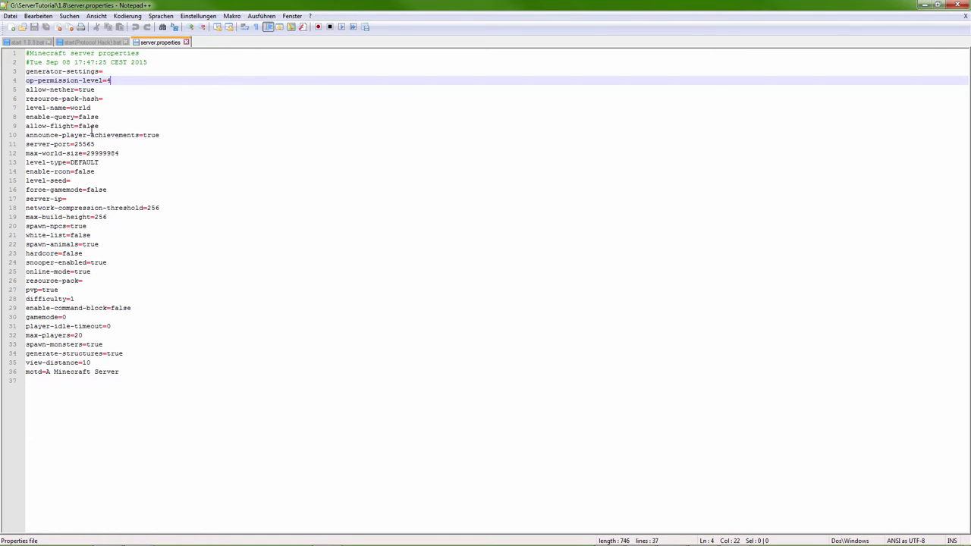
pyautogui.click(83, 282)
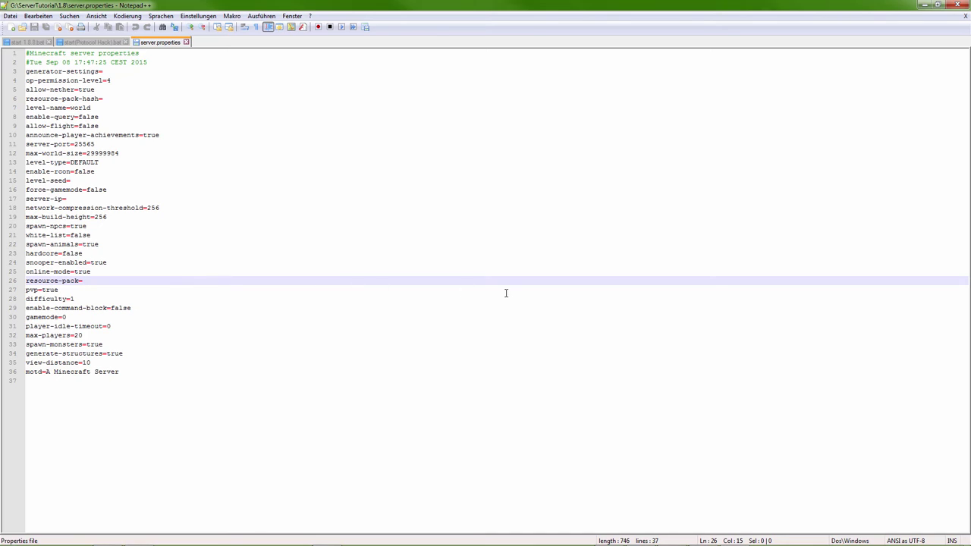
pyautogui.moveTo(106, 99); pyautogui.dragTo(20, 97)
pyautogui.click(39, 108)
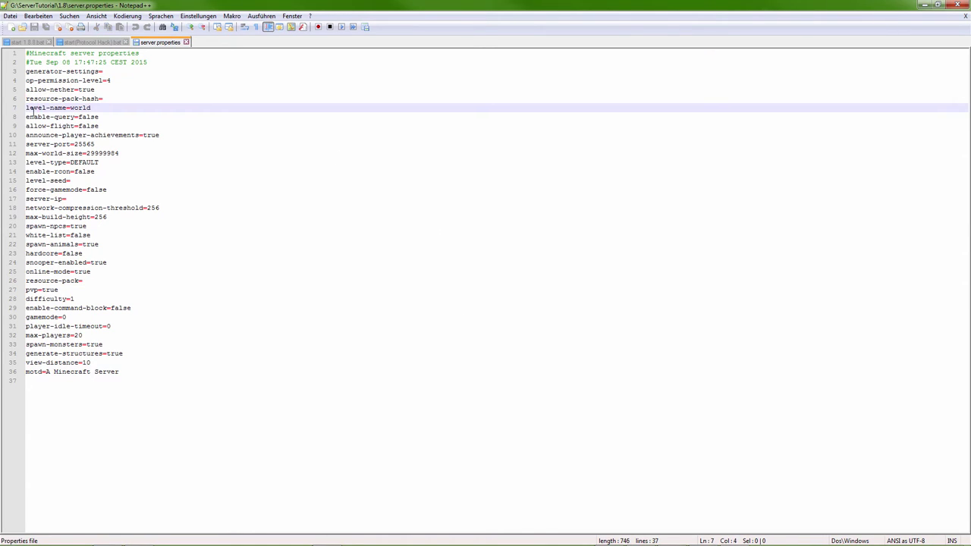
pyautogui.click(82, 108)
pyautogui.click(90, 117)
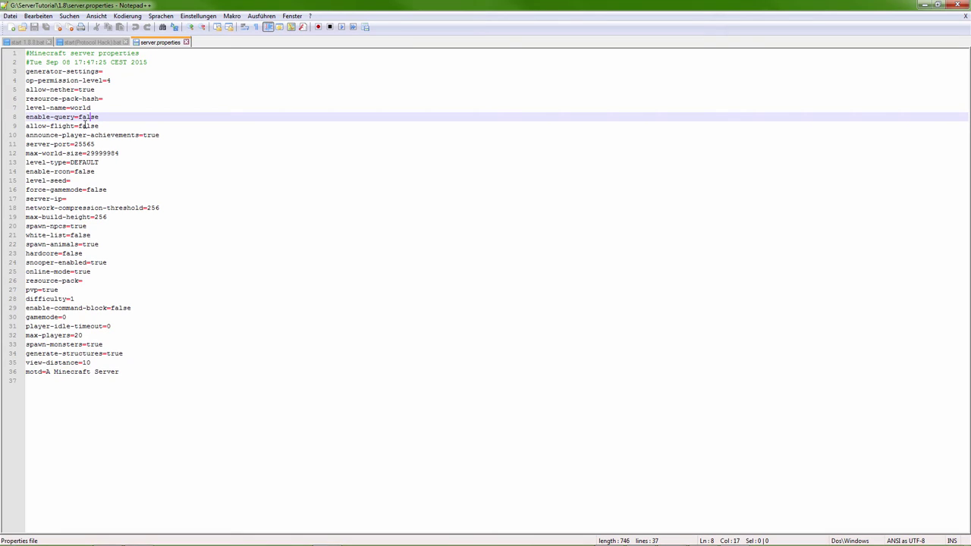
pyautogui.click(89, 126)
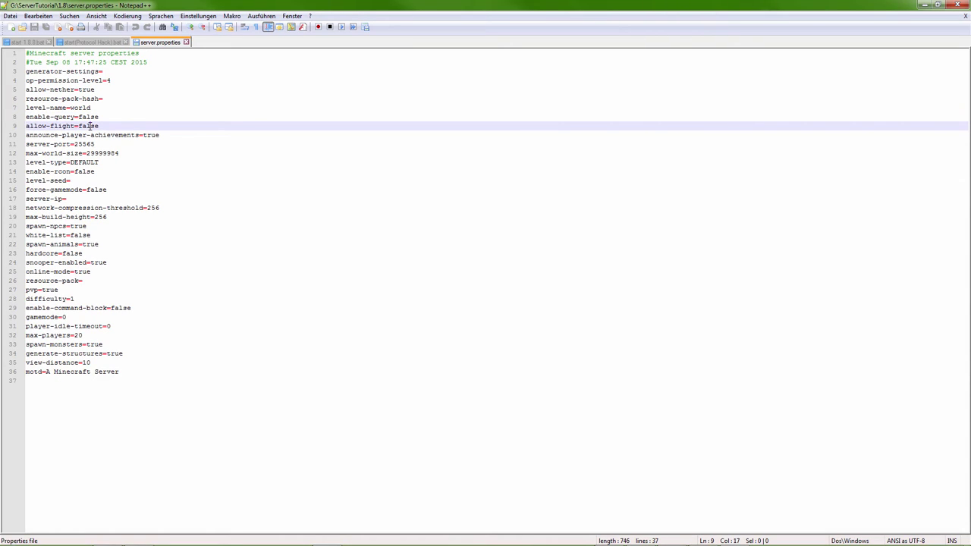